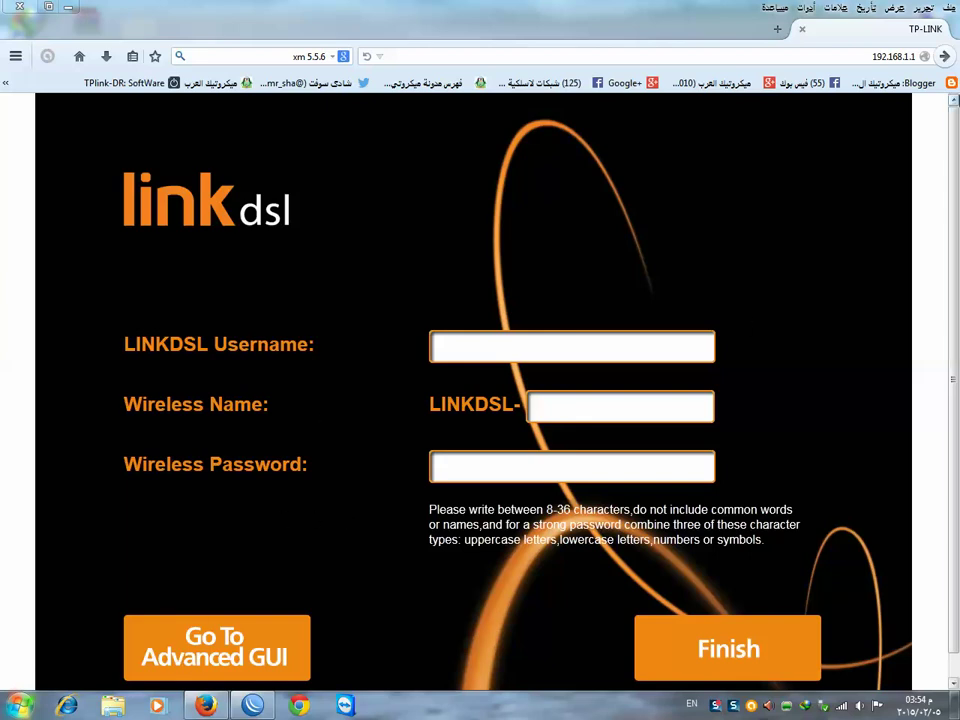
Step: Check Local Area Connection 2's details in the Network and Sharing Center for its IPv4 default gateway
{"action": "left_click", "coordinate": [852, 58]}
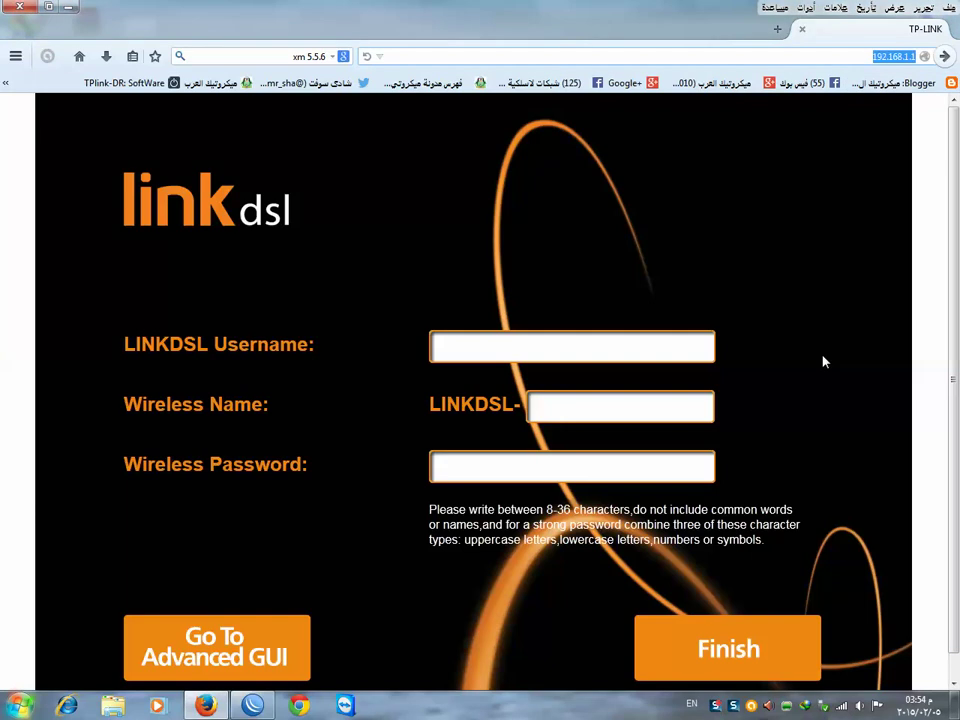
{"action": "right_click", "coordinate": [839, 707]}
{"action": "left_click", "coordinate": [846, 696]}
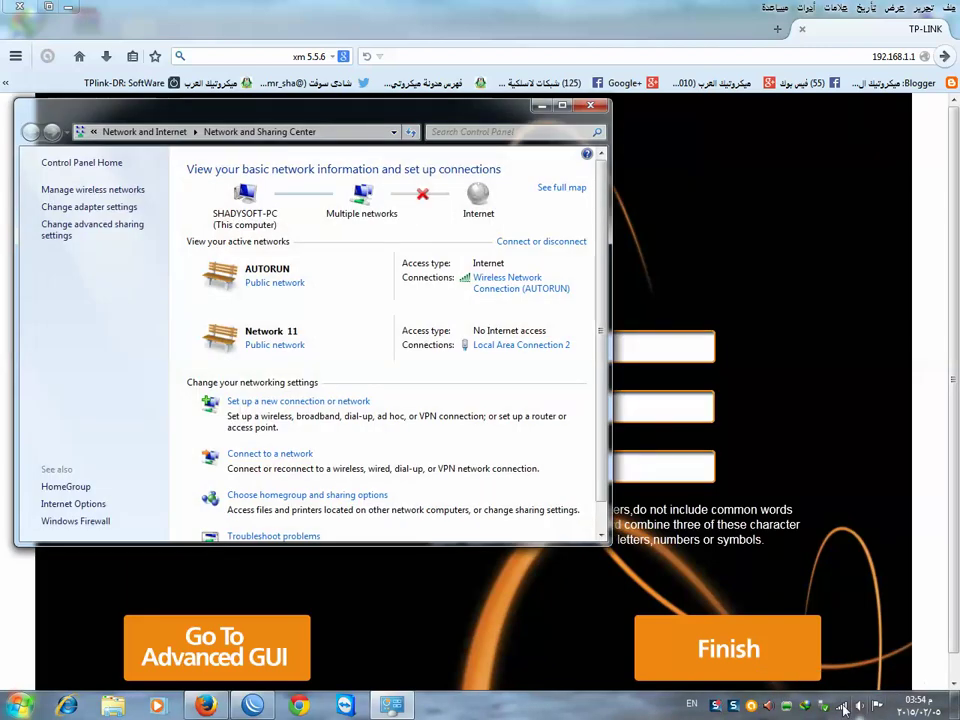
{"action": "left_click", "coordinate": [510, 346]}
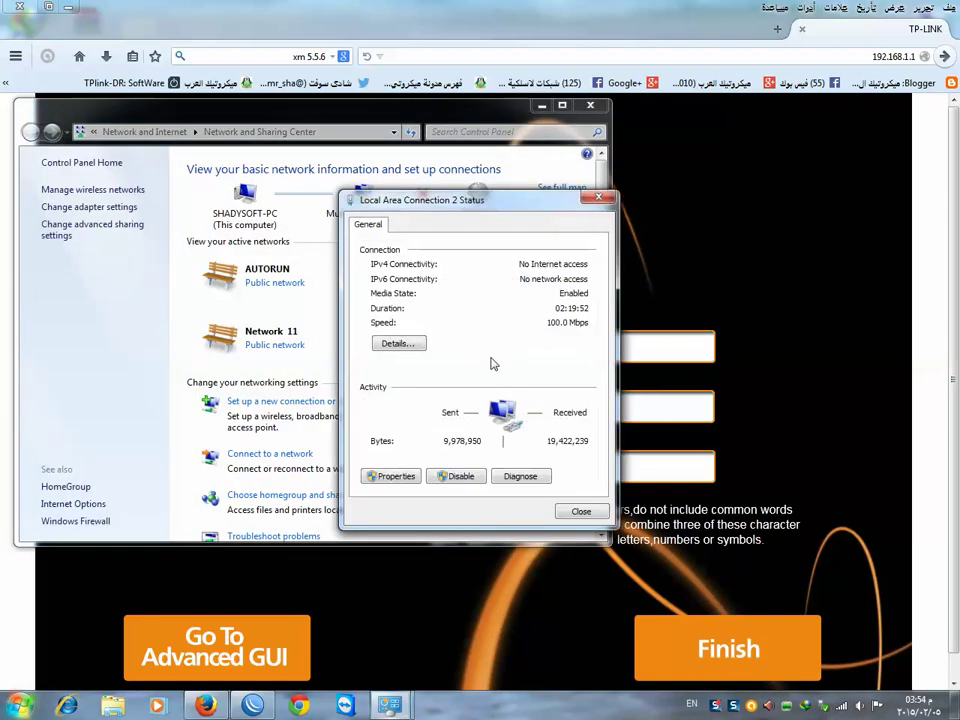
{"action": "left_click", "coordinate": [604, 202]}
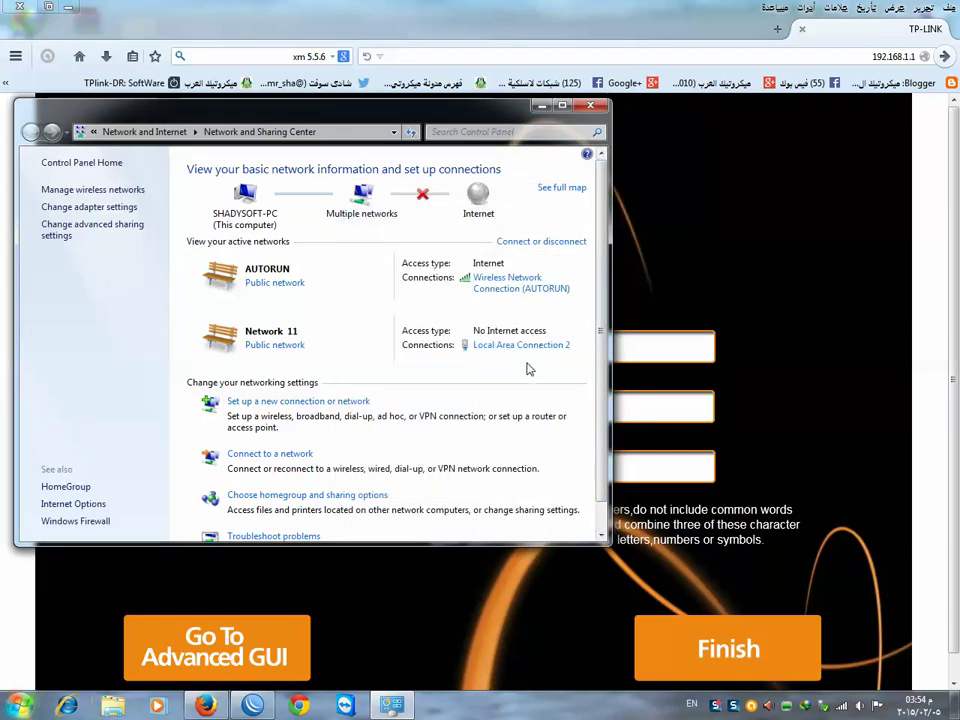
{"action": "left_click", "coordinate": [516, 345]}
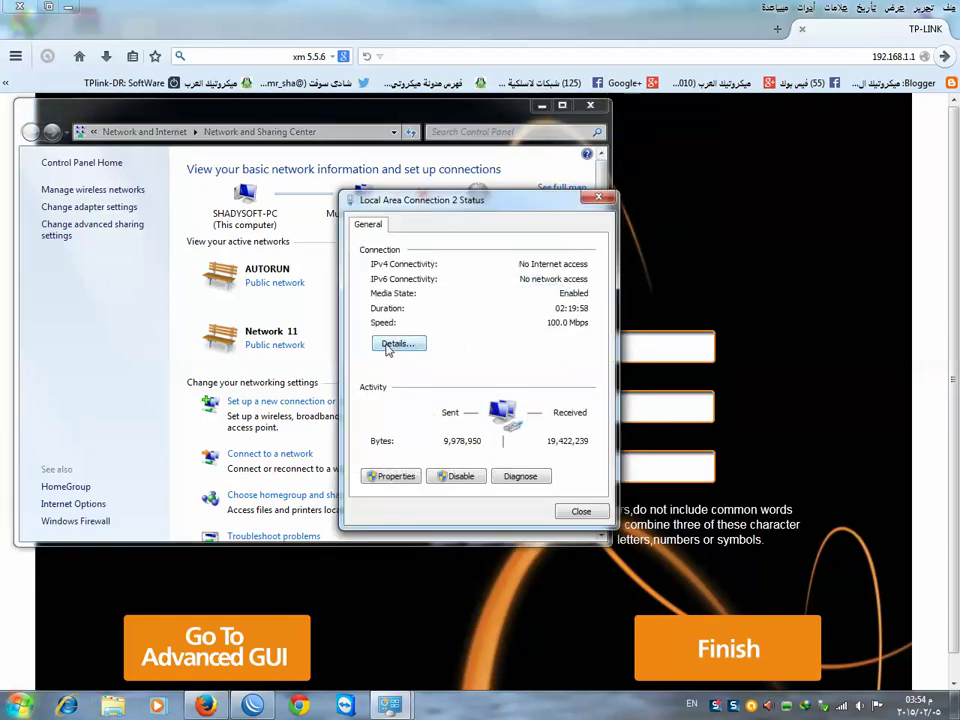
{"action": "left_click", "coordinate": [397, 343]}
{"action": "left_click", "coordinate": [489, 386]}
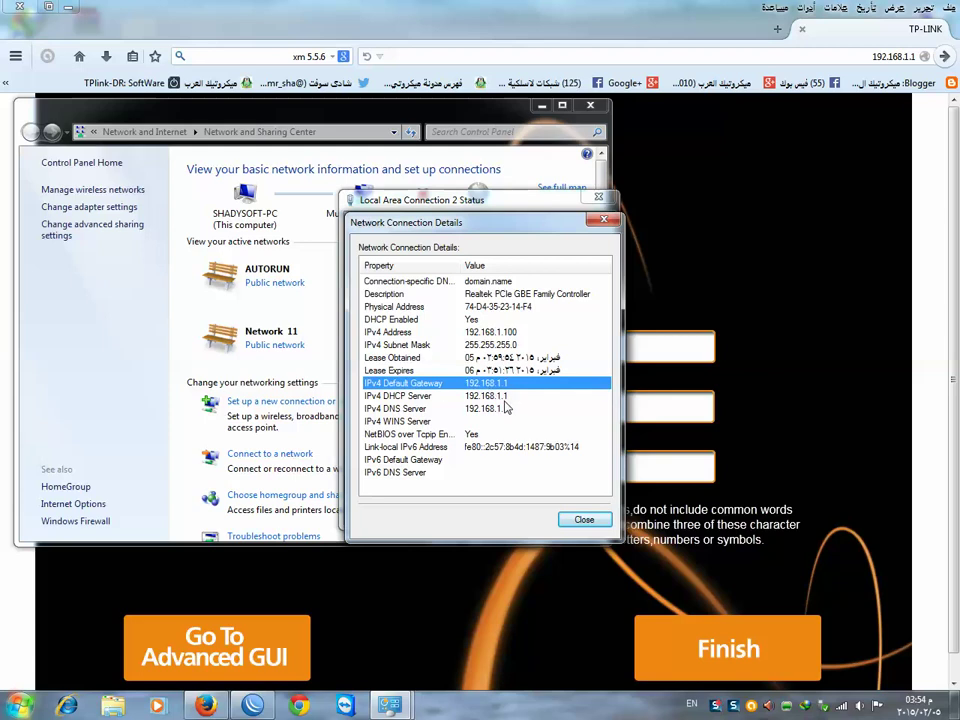
{"action": "left_click", "coordinate": [604, 225]}
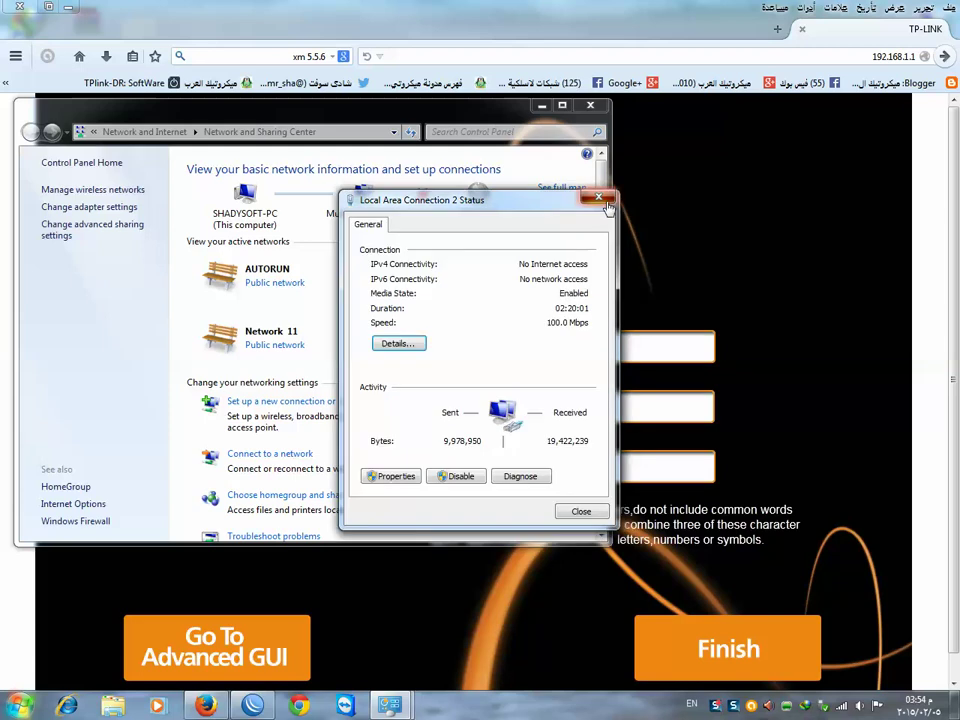
{"action": "left_click", "coordinate": [598, 197]}
{"action": "left_click", "coordinate": [590, 105]}
{"action": "left_click", "coordinate": [893, 56]}
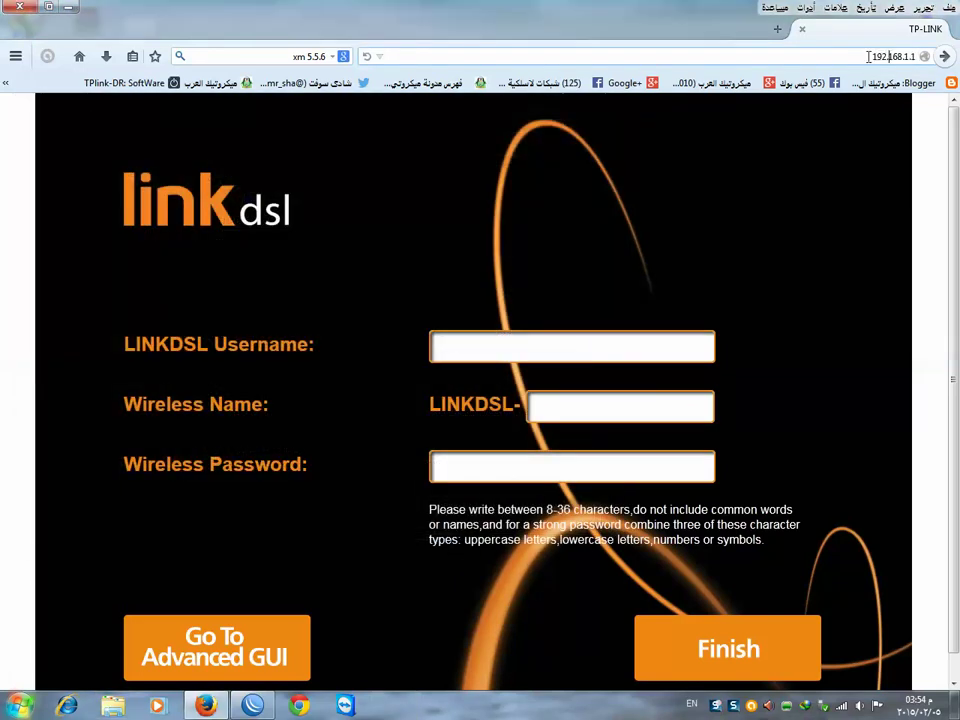
Step: Reload the router at 192.168.1.1 in a fresh tab and enter the Advanced GUI
{"action": "left_click", "coordinate": [802, 29]}
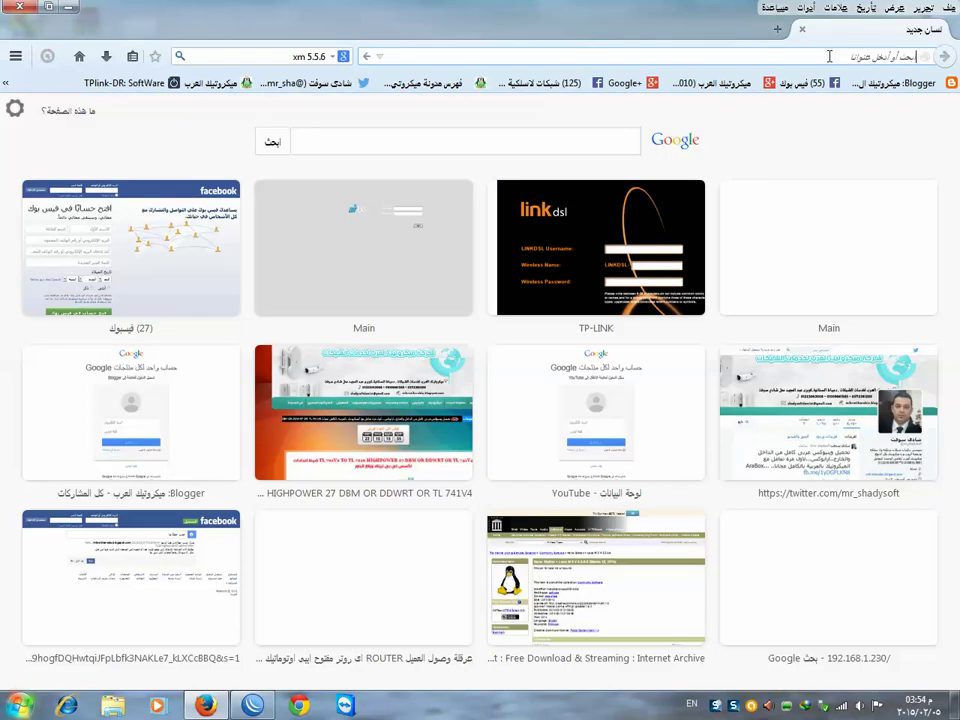
{"action": "type", "text": "192.168.1"}
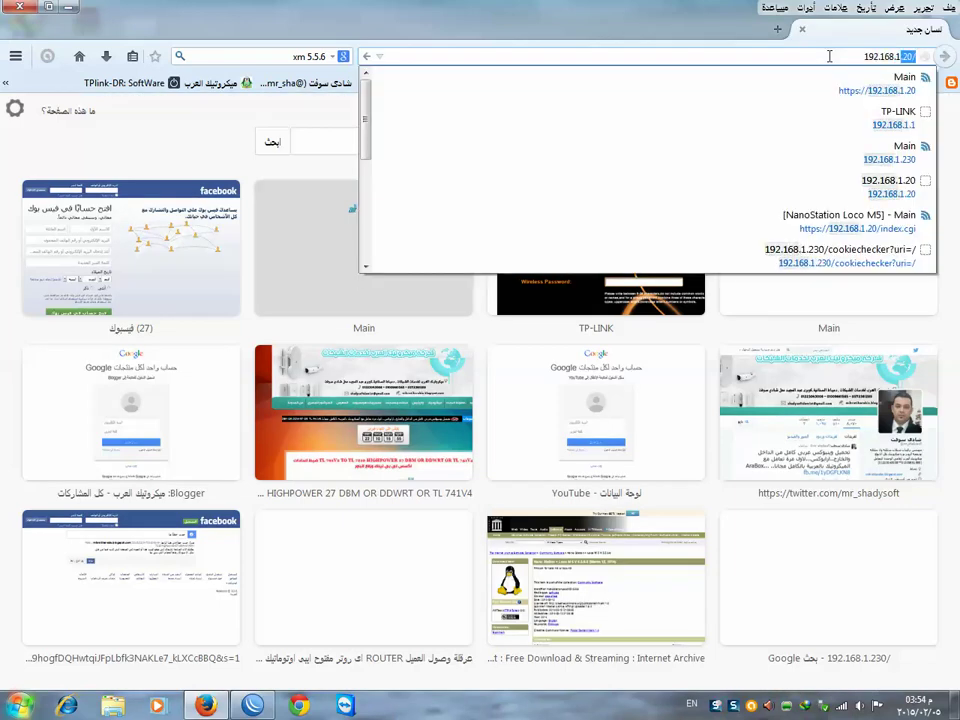
{"action": "type", "text": ".1"}
{"action": "key", "text": "Return"}
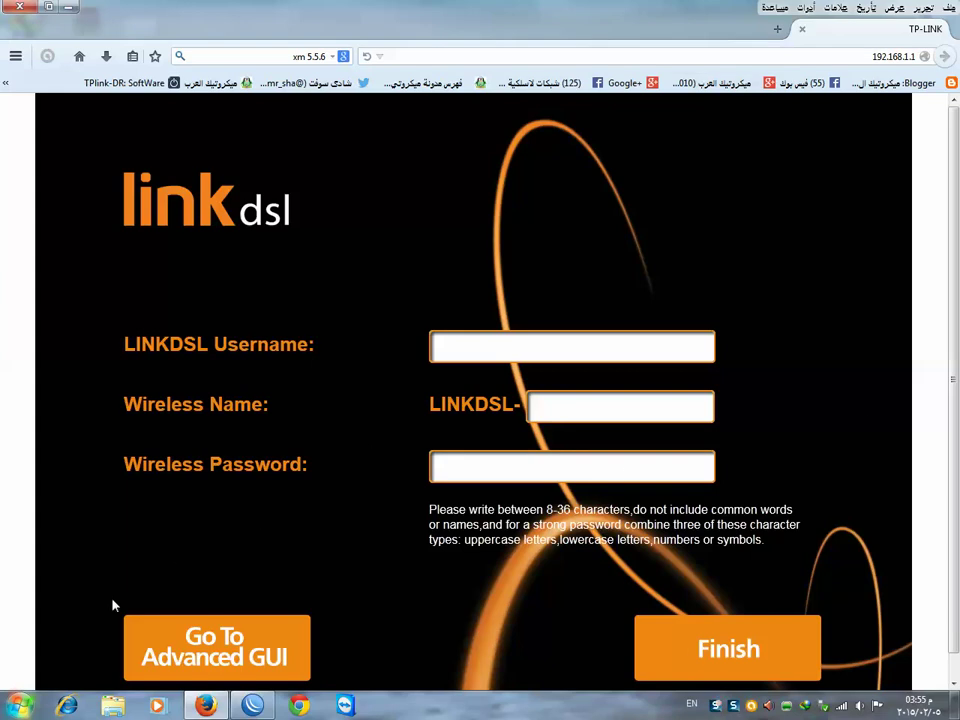
{"action": "left_click", "coordinate": [231, 651]}
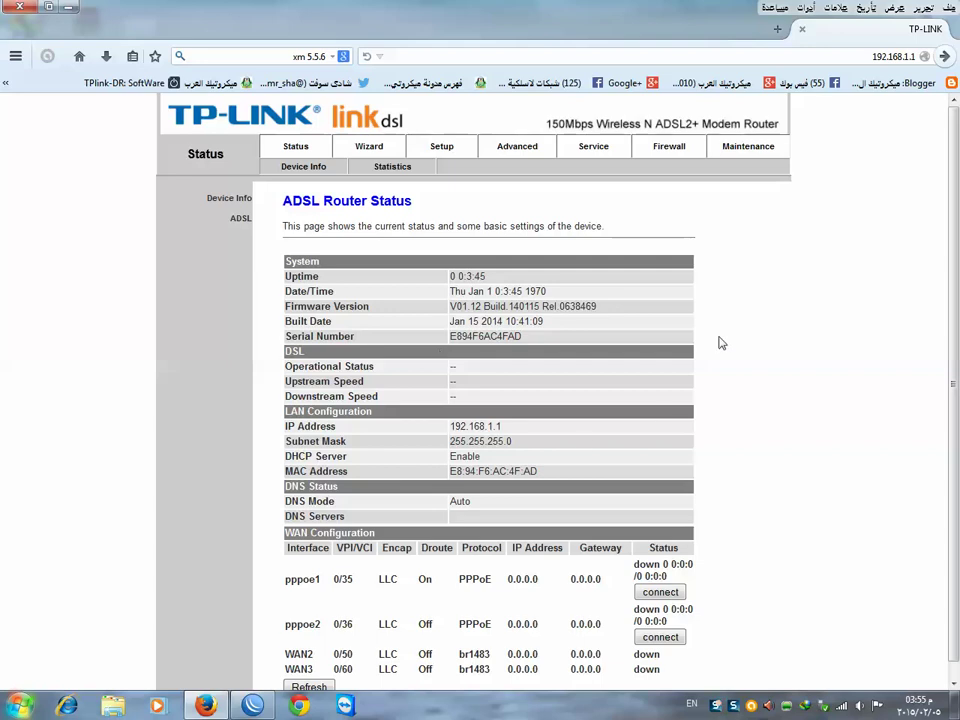
Step: Under Setup > LAN > DHCP, set DHCP Mode to None, then return to LAN settings
{"action": "left_click", "coordinate": [443, 148]}
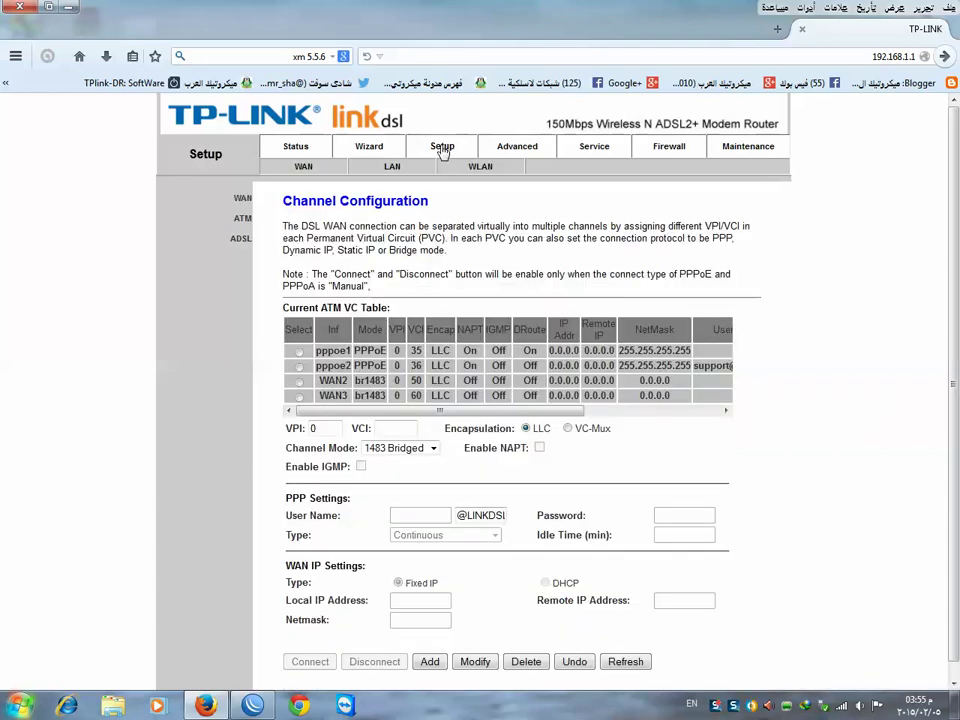
{"action": "left_click", "coordinate": [393, 170]}
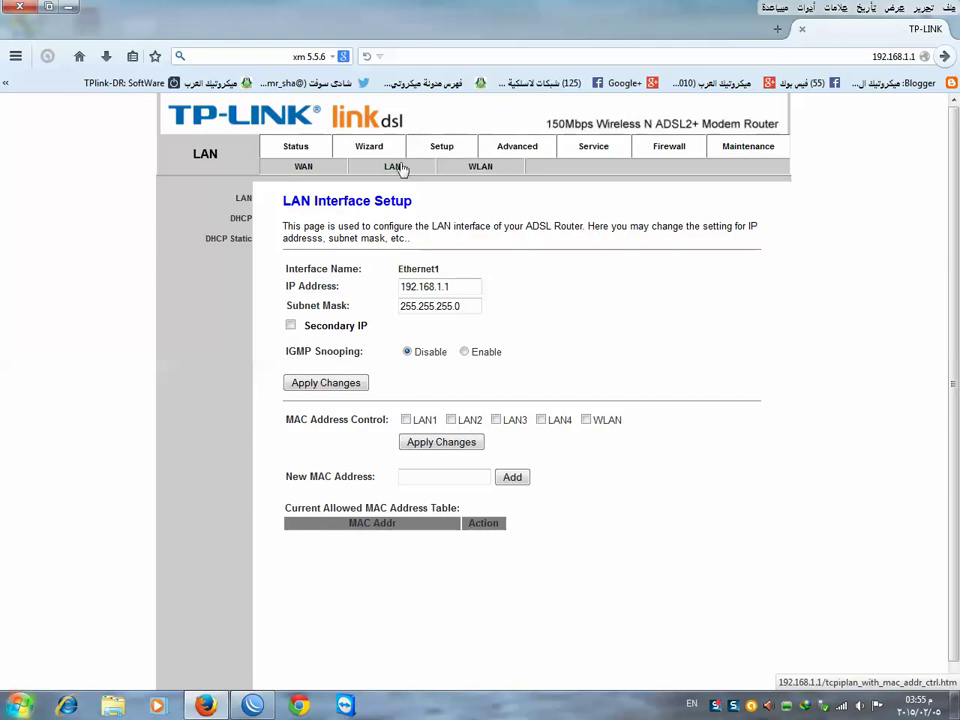
{"action": "left_click", "coordinate": [240, 224]}
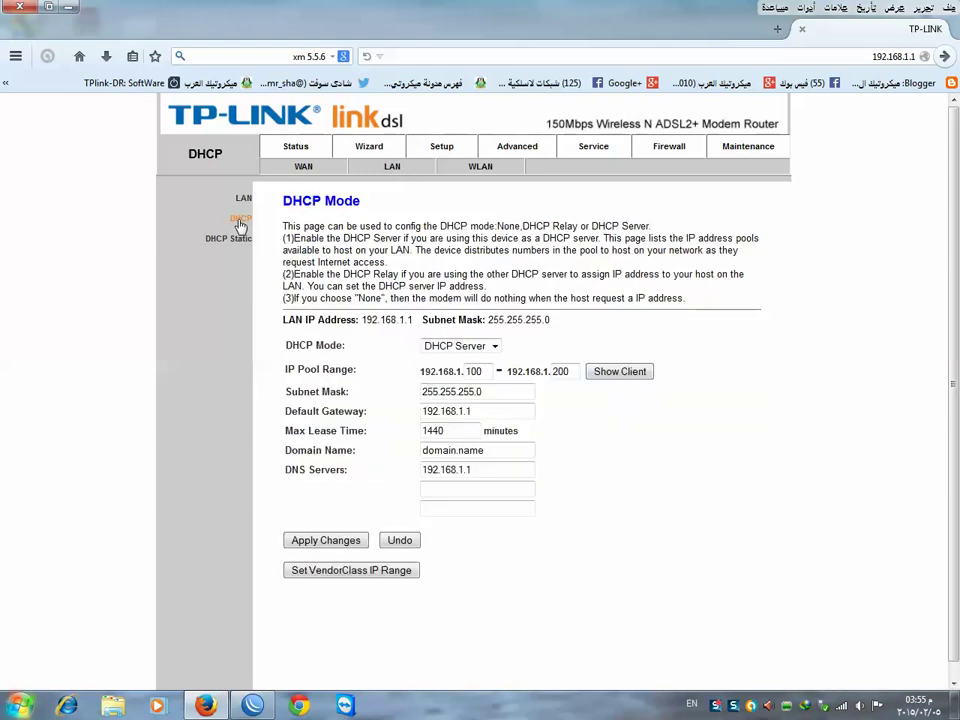
{"action": "left_click", "coordinate": [495, 347]}
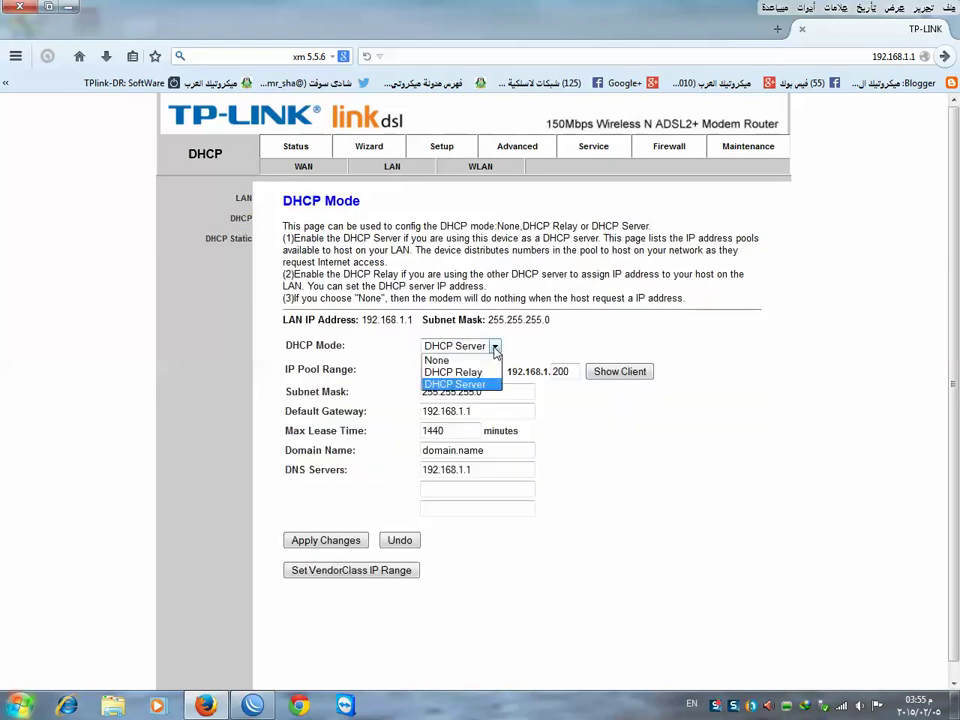
{"action": "left_click", "coordinate": [442, 362]}
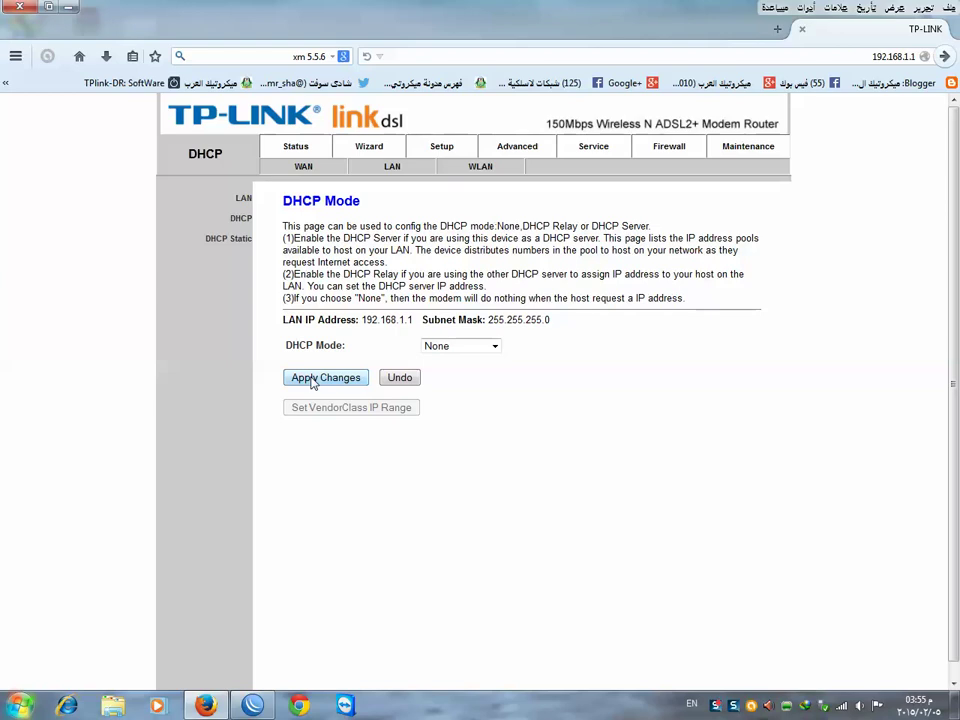
{"action": "left_click", "coordinate": [245, 203]}
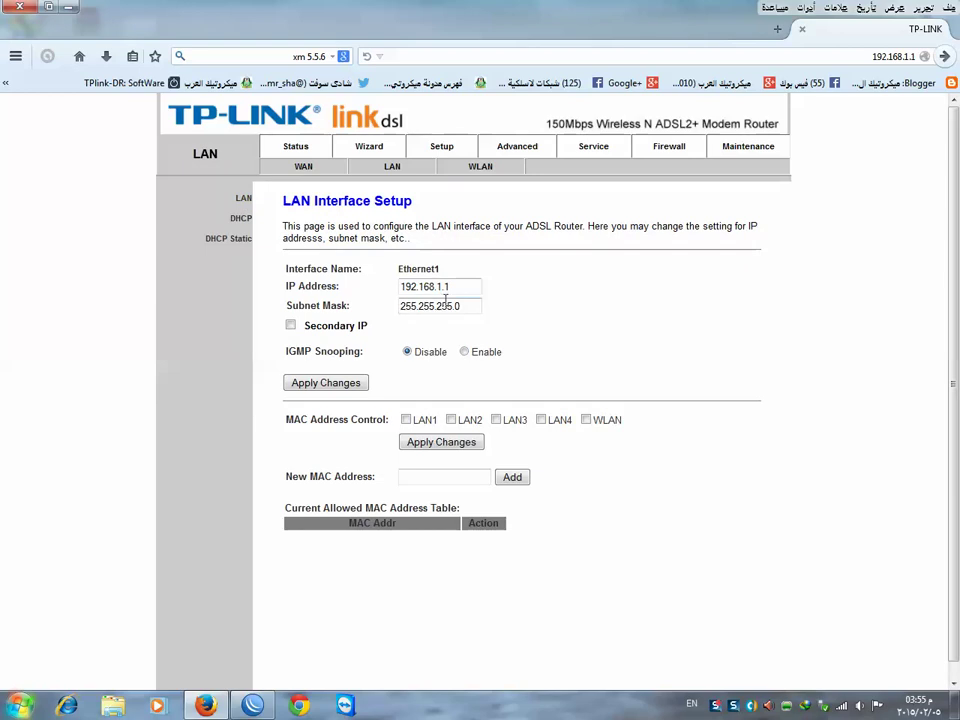
Step: Change the LAN IP address to 192.168.1.100, apply it, and follow the new-address link
{"action": "left_click", "coordinate": [461, 288]}
{"action": "left_click_drag", "start_coordinate": [461, 289], "coordinate": [438, 289]}
{"action": "left_click", "coordinate": [458, 287]}
{"action": "left_click", "coordinate": [327, 384]}
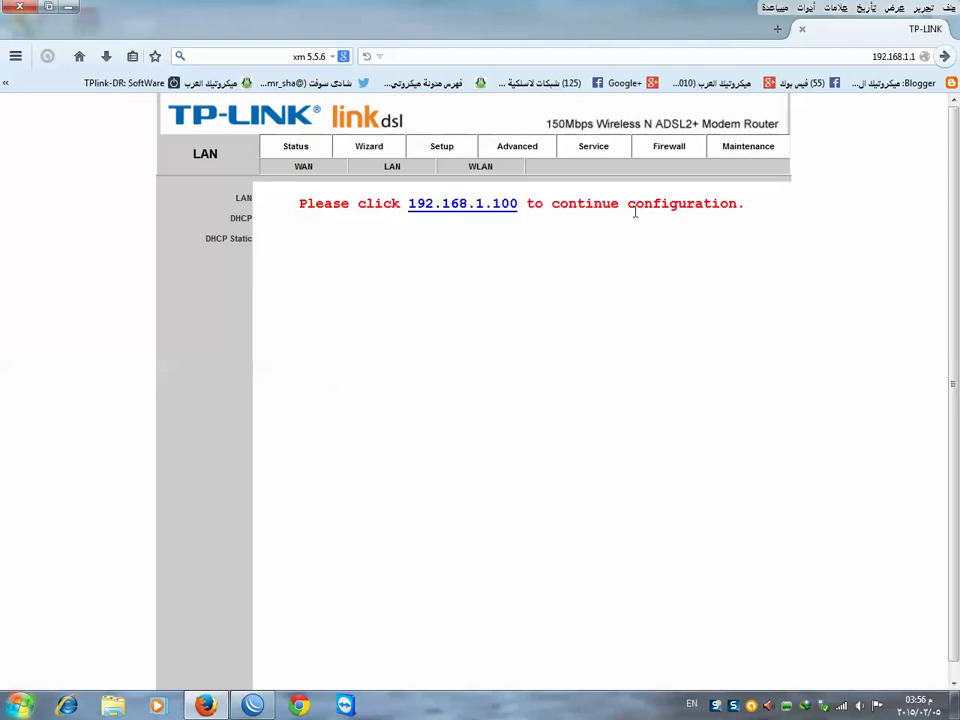
{"action": "left_click", "coordinate": [470, 211]}
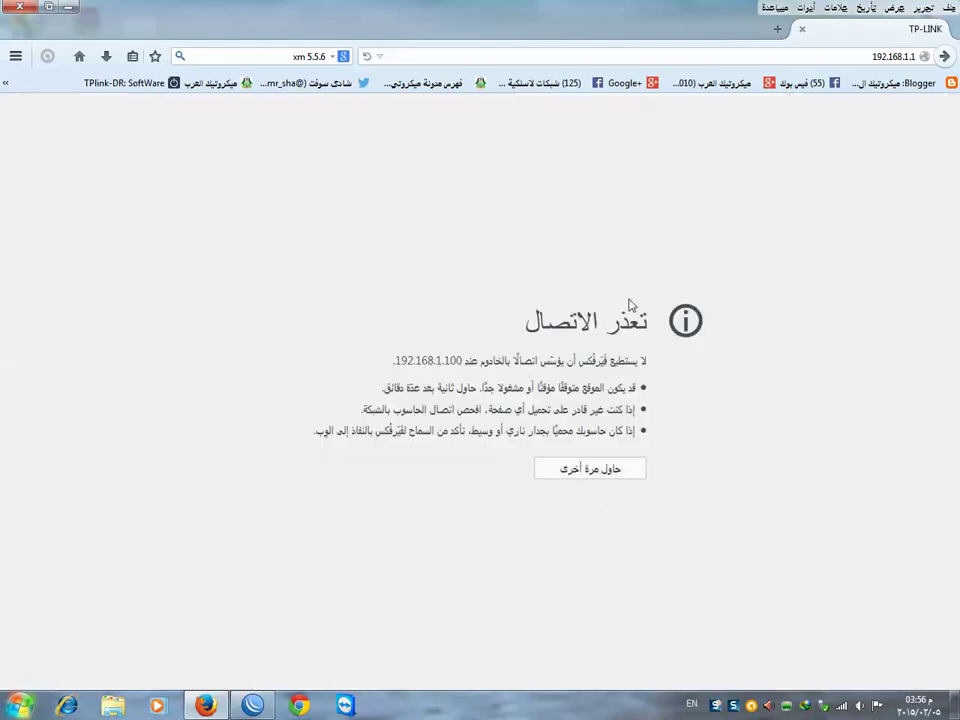
{"action": "right_click", "coordinate": [841, 705]}
Step: Give Local Area Connection 2 the static IPv4 address 192.168.1.66 with mask 255.255.255.0
{"action": "left_click", "coordinate": [850, 694]}
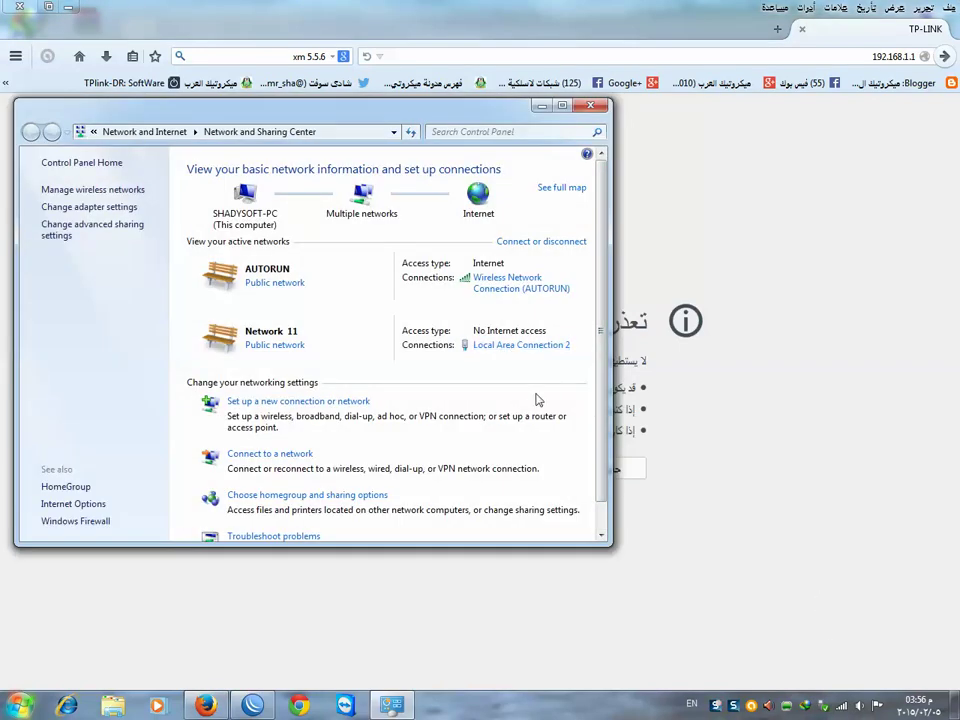
{"action": "left_click", "coordinate": [512, 345]}
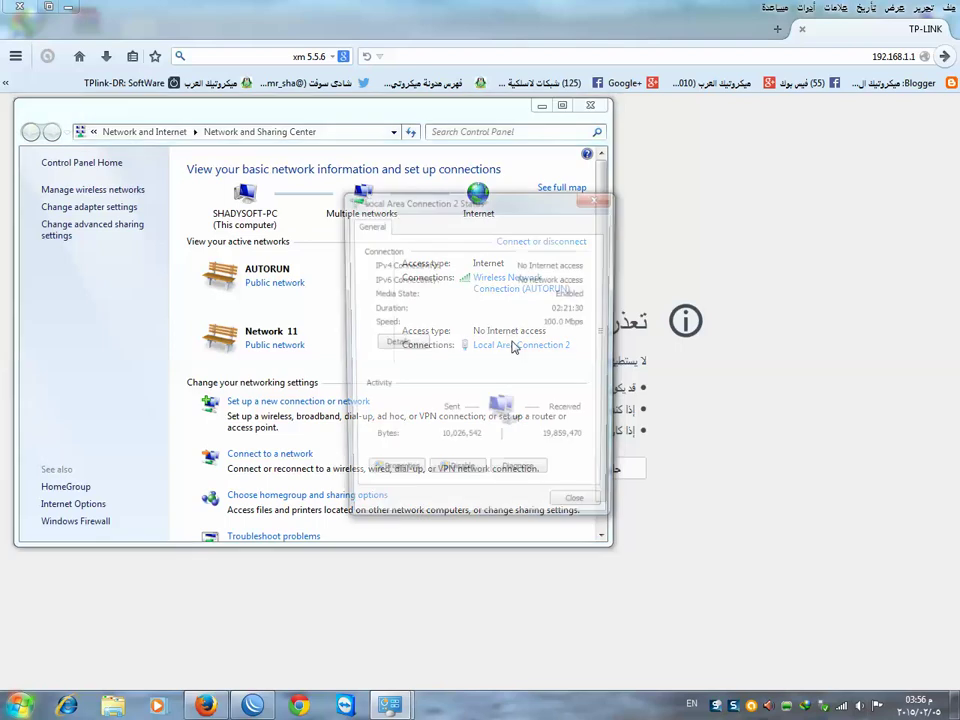
{"action": "left_click", "coordinate": [396, 476]}
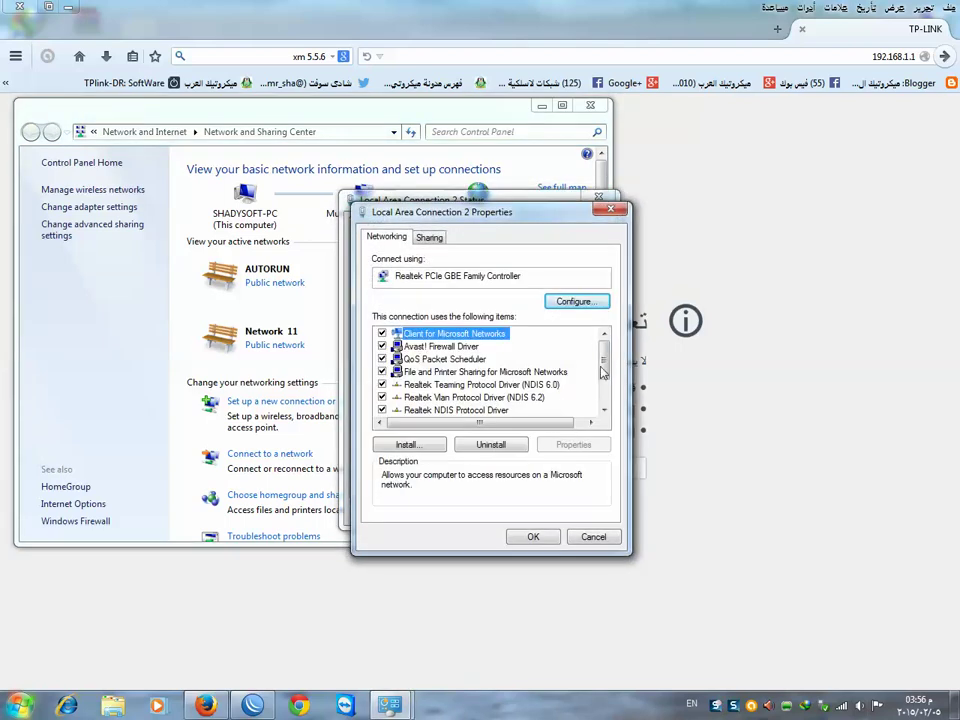
{"action": "left_click_drag", "start_coordinate": [604, 352], "coordinate": [605, 400]}
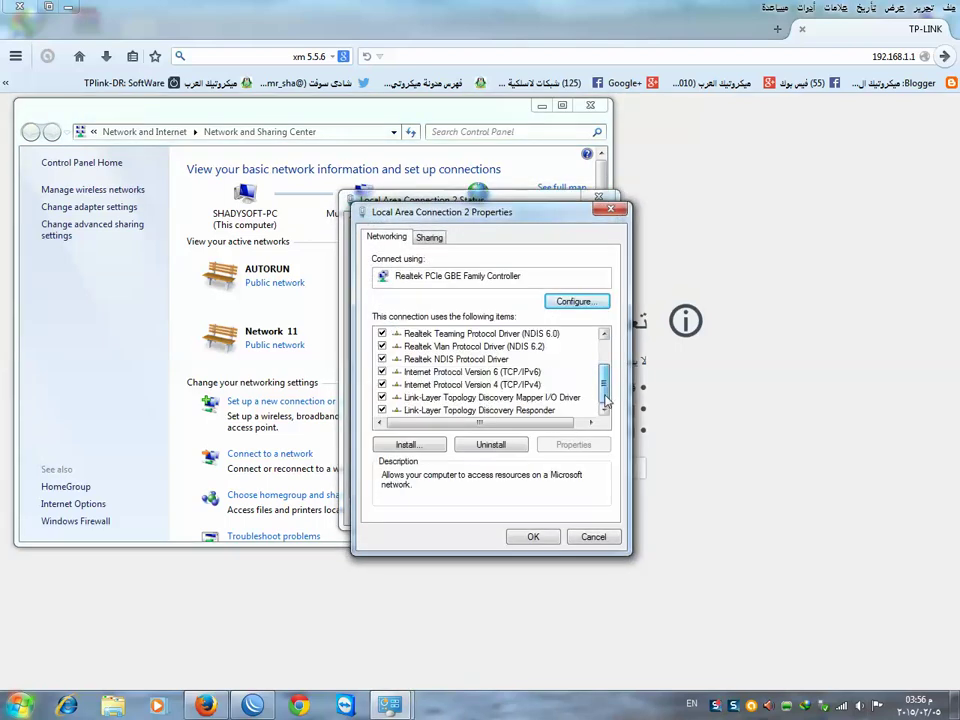
{"action": "double_click", "coordinate": [489, 386]}
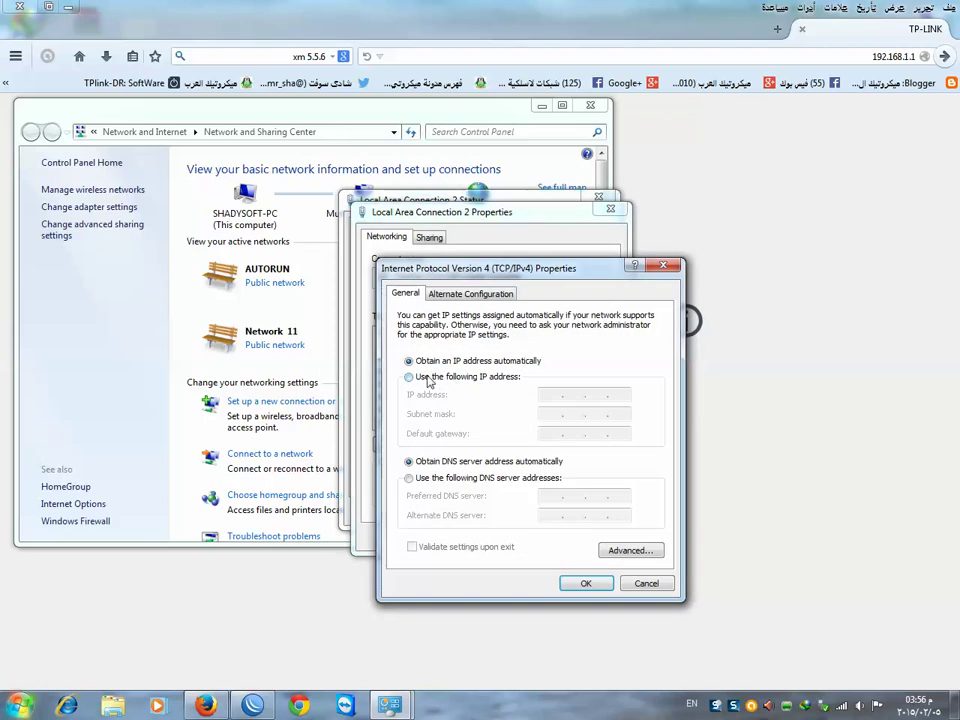
{"action": "left_click", "coordinate": [409, 377]}
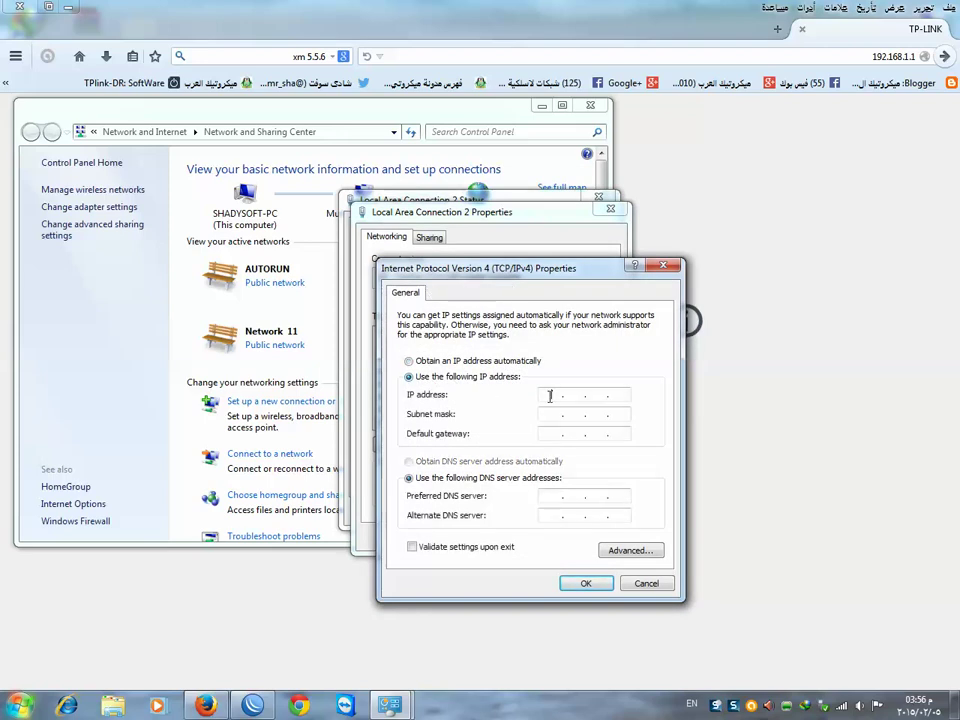
{"action": "type", "text": "192.1"}
{"action": "left_click", "coordinate": [559, 419]}
{"action": "left_click", "coordinate": [586, 583]}
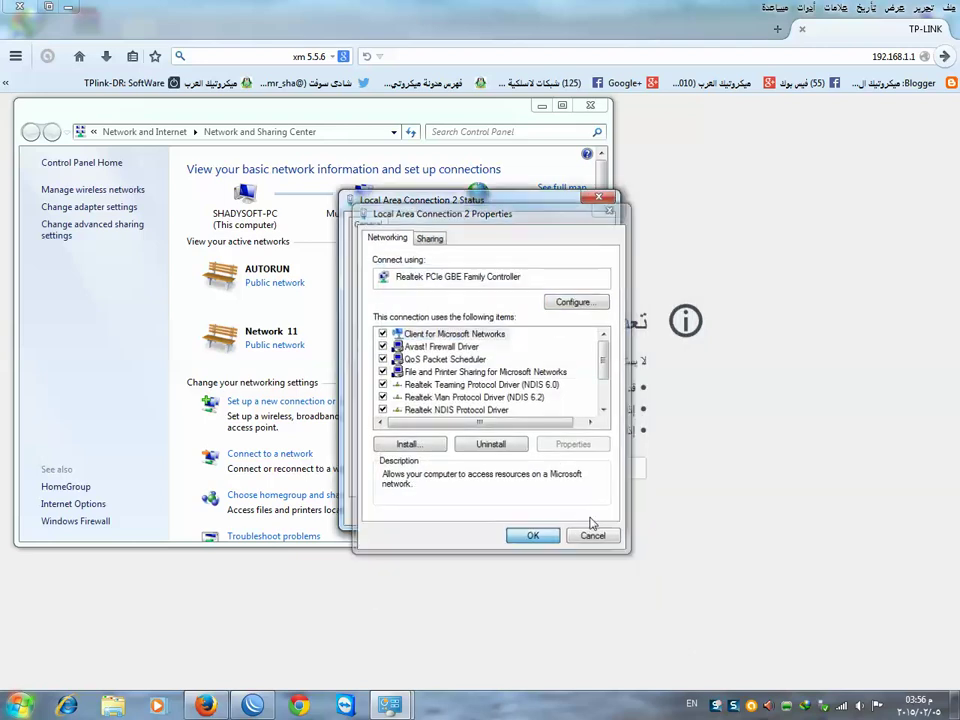
{"action": "left_click", "coordinate": [533, 535]}
{"action": "left_click", "coordinate": [579, 510]}
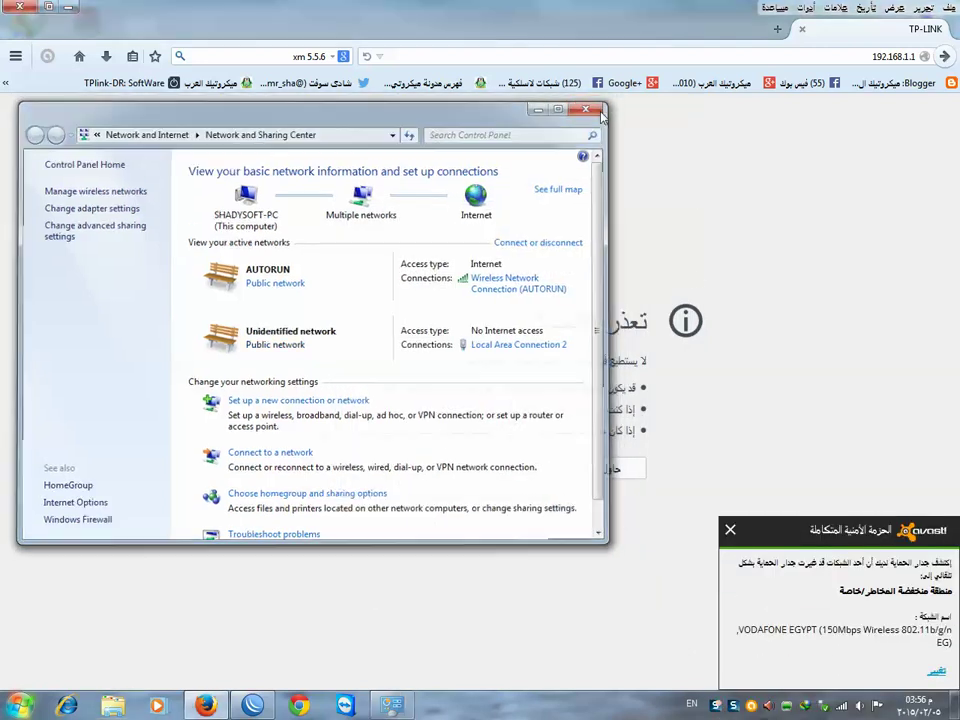
{"action": "left_click", "coordinate": [598, 111]}
{"action": "left_click", "coordinate": [852, 57]}
Step: Load the router at 192.168.1.100, open the Advanced GUI and sign in with the administrator username and password
{"action": "type", "text": "192.168."}
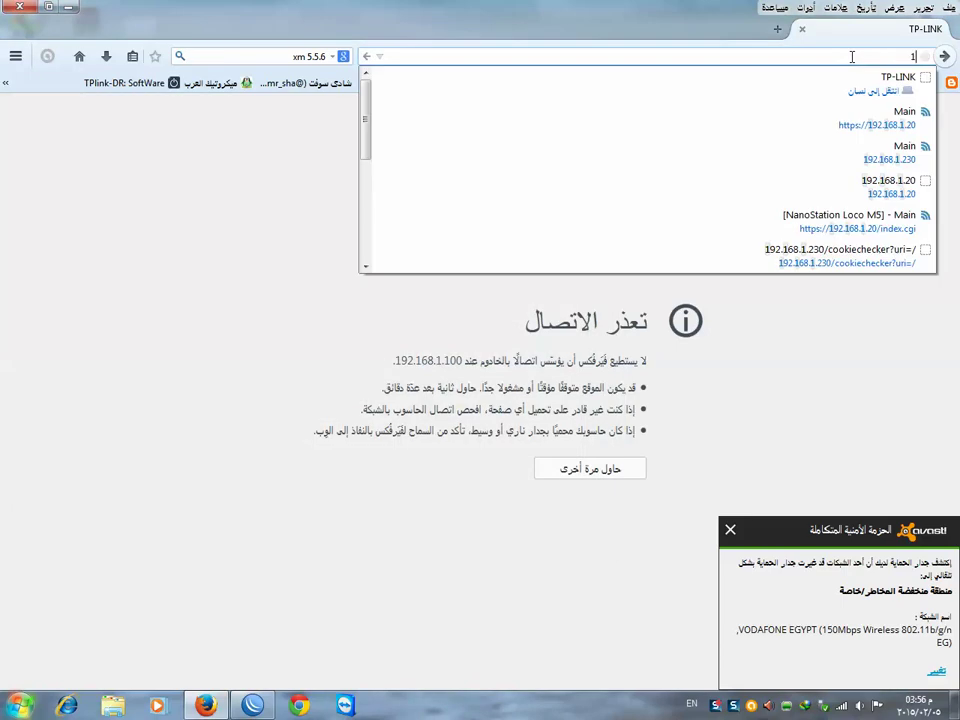
{"action": "type", "text": "1.100"}
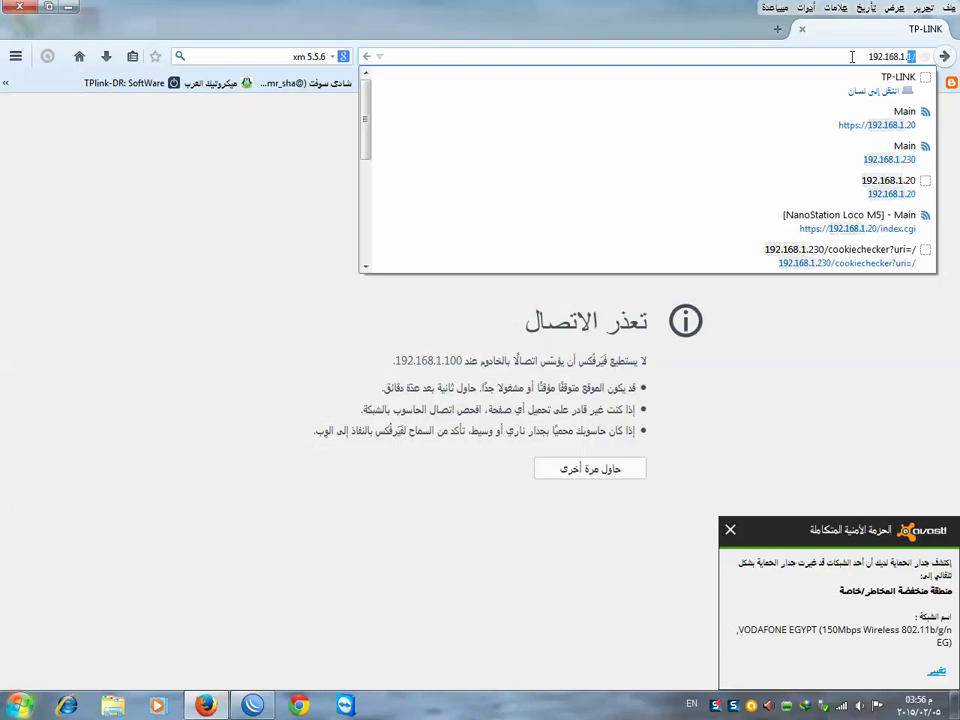
{"action": "key", "text": "Return"}
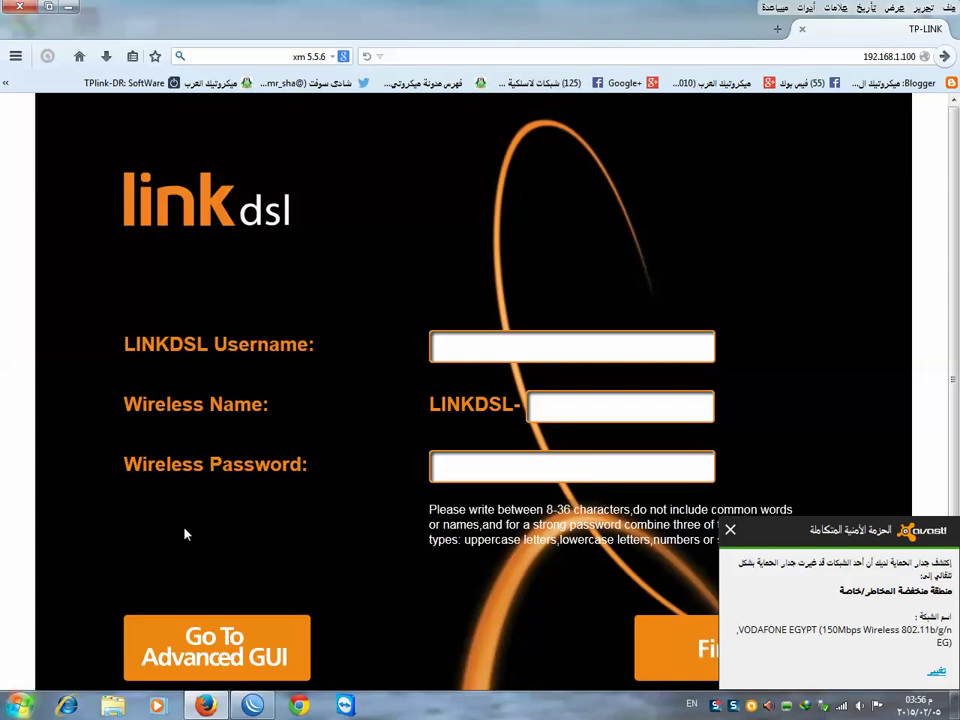
{"action": "left_click", "coordinate": [207, 656]}
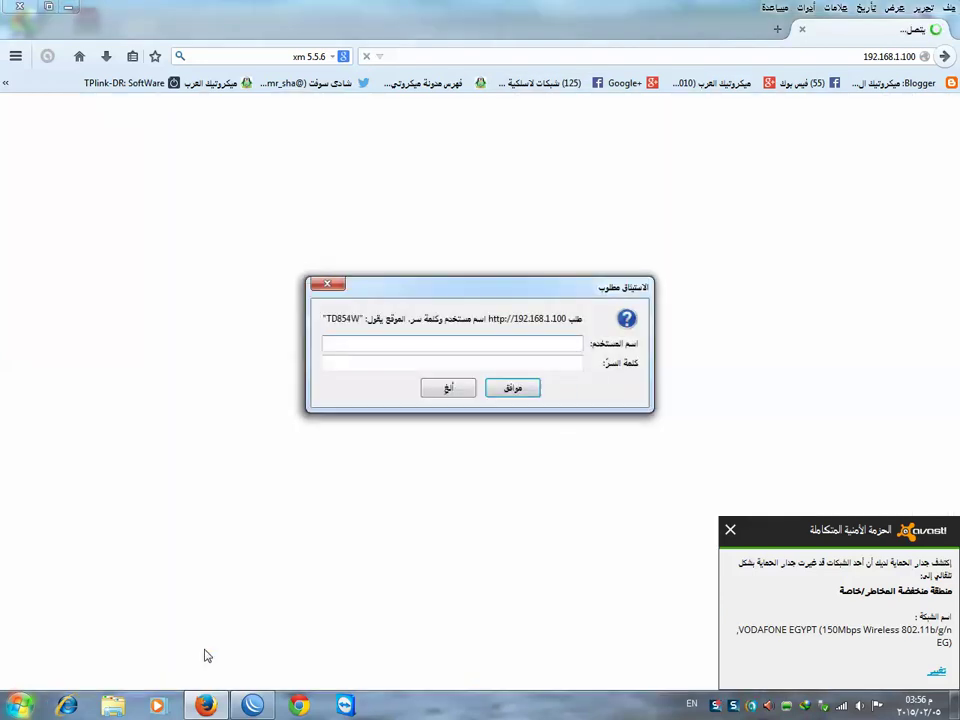
{"action": "left_click", "coordinate": [358, 345]}
{"action": "key", "text": "Tab"}
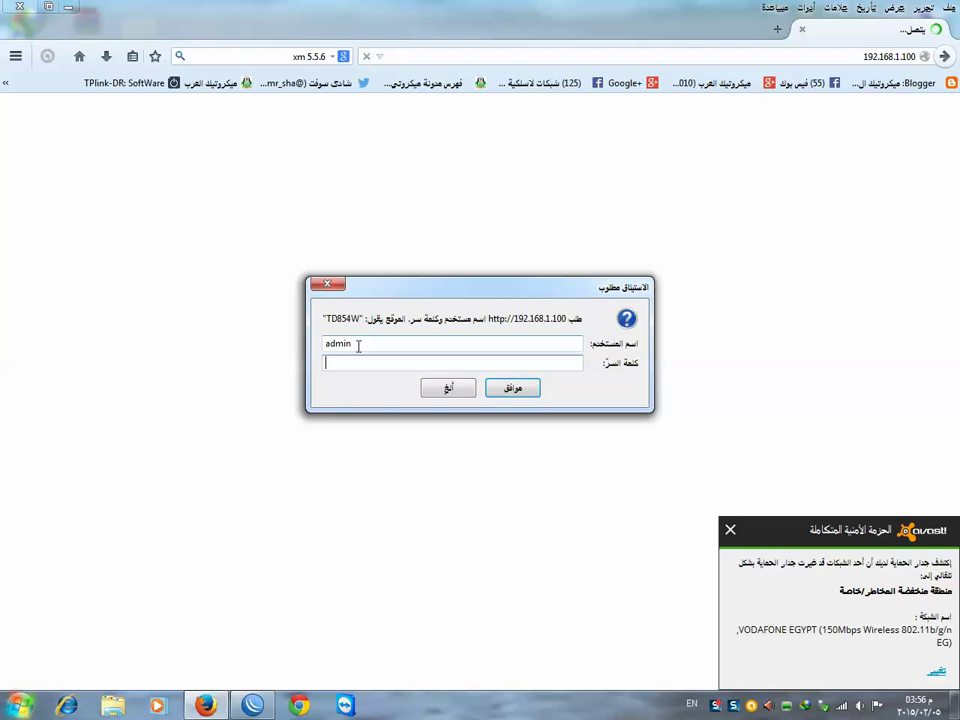
{"action": "key", "text": "Return"}
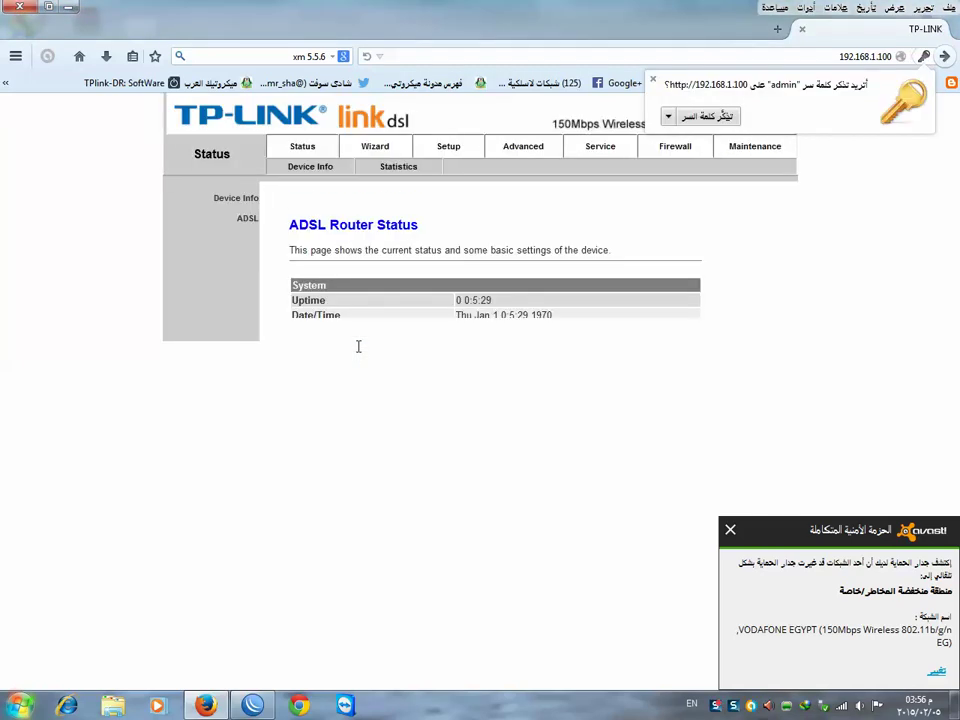
Step: Enable the wireless LAN on the 2.4 GHz (B+G+N) band and name the SSID LINKDSL-shadywifi
{"action": "left_click", "coordinate": [700, 116]}
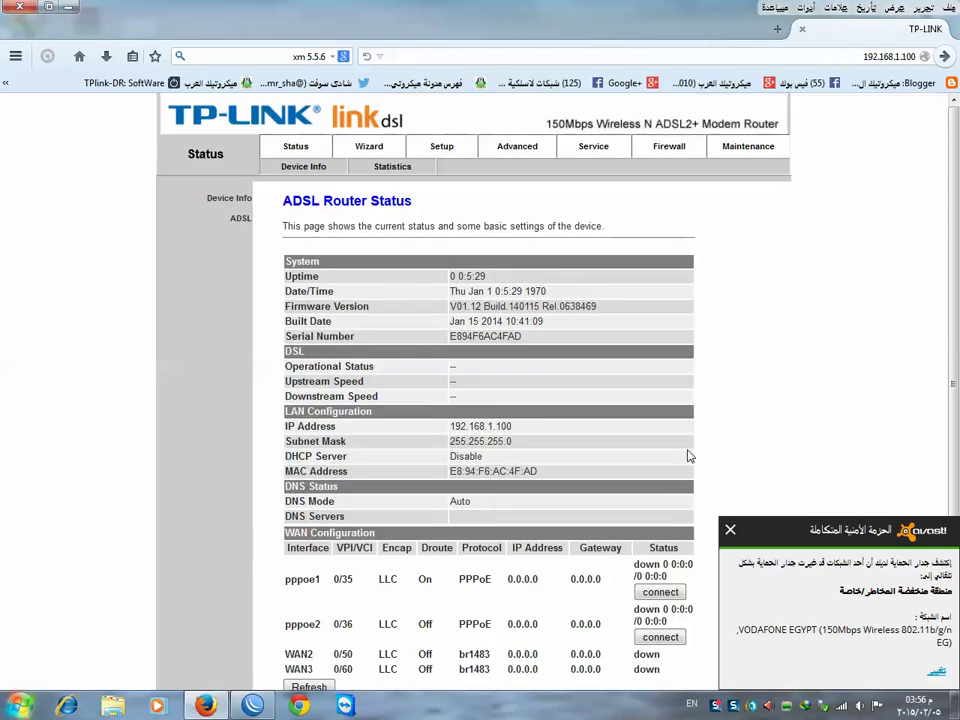
{"action": "left_click", "coordinate": [444, 148]}
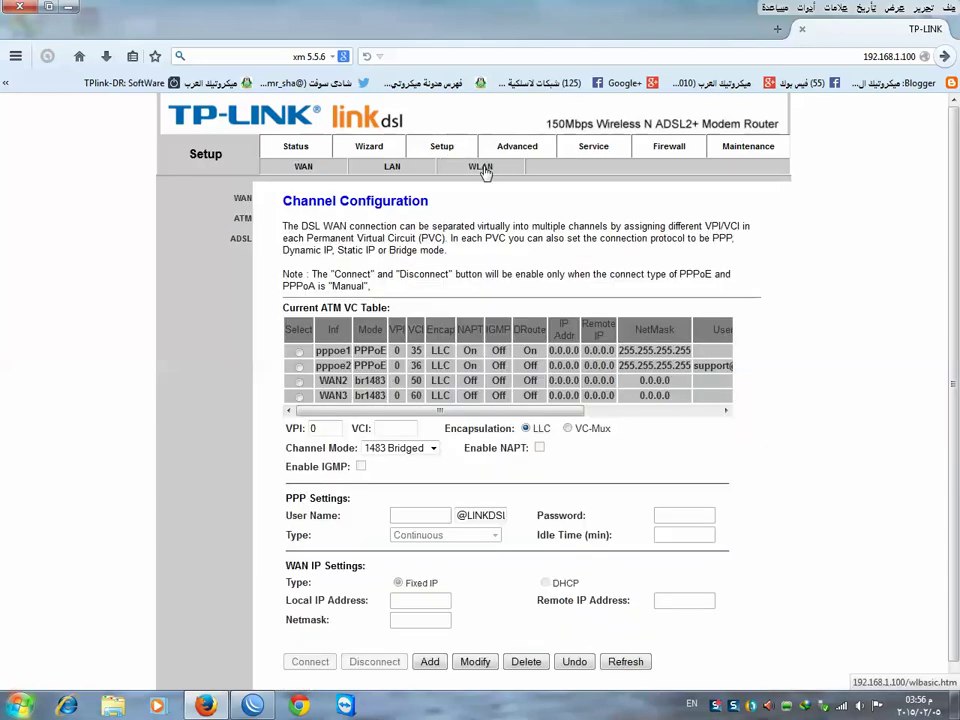
{"action": "left_click", "coordinate": [483, 168]}
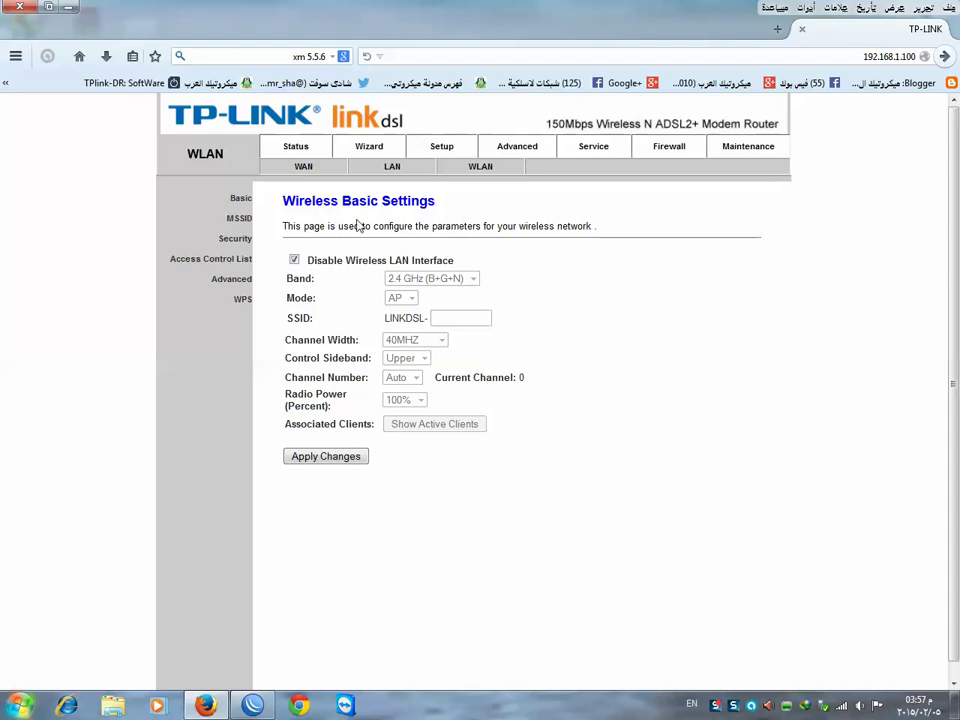
{"action": "left_click", "coordinate": [294, 261]}
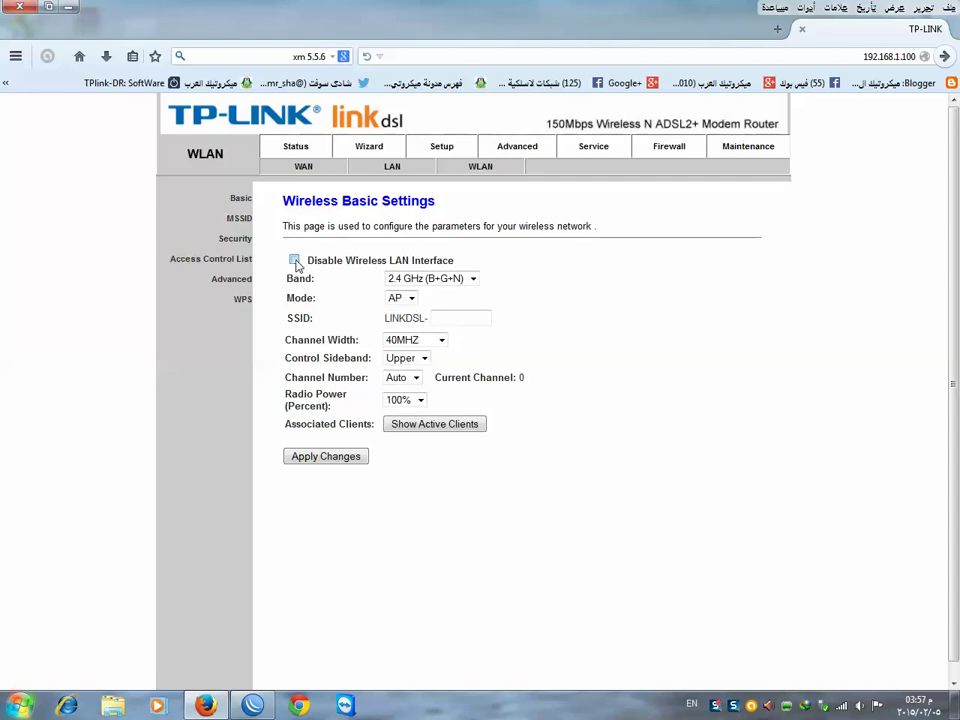
{"action": "left_click", "coordinate": [474, 279]}
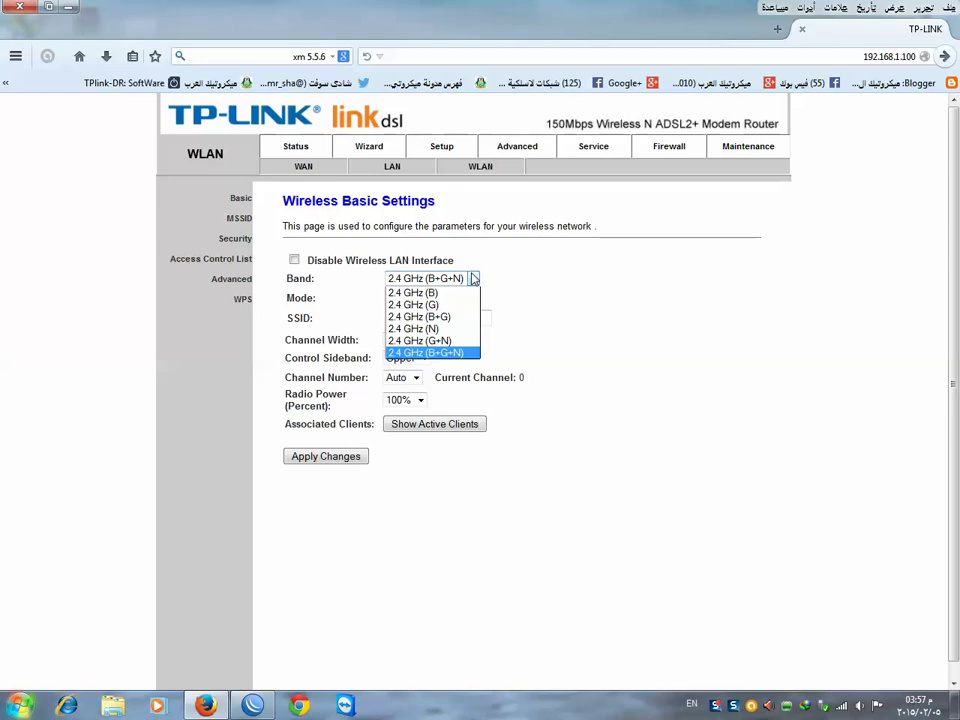
{"action": "left_click", "coordinate": [456, 355]}
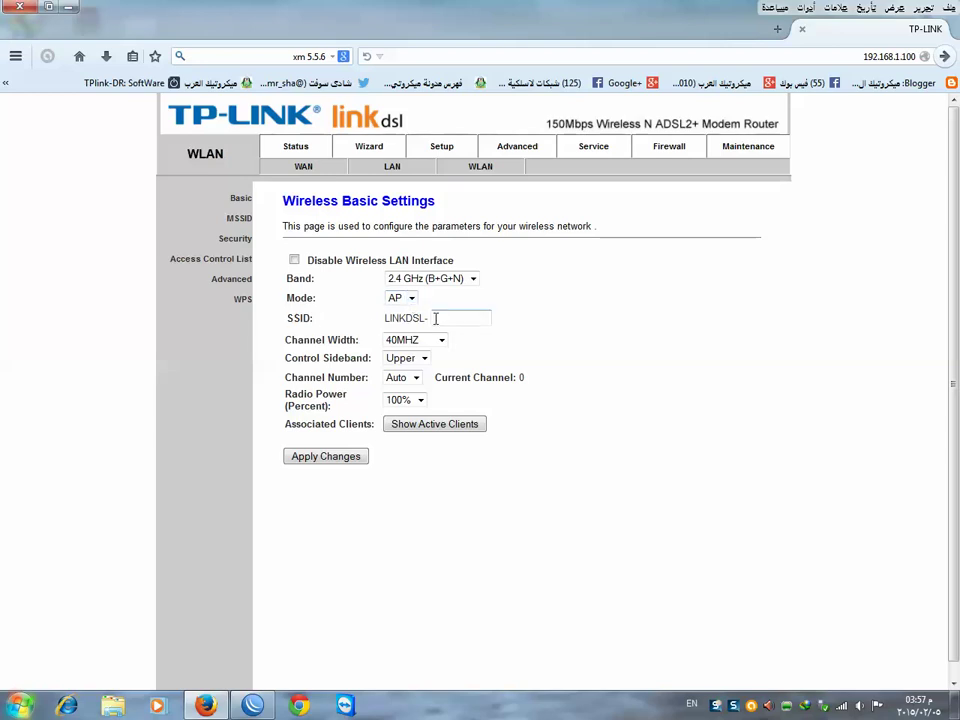
{"action": "left_click", "coordinate": [439, 316]}
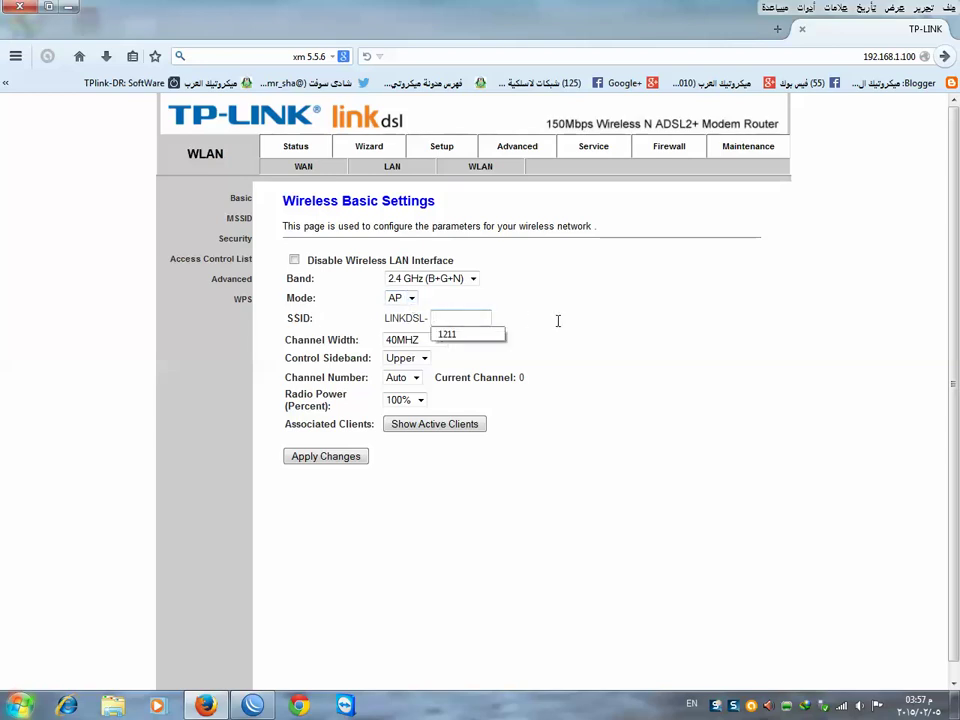
{"action": "type", "text": "shadywifi"}
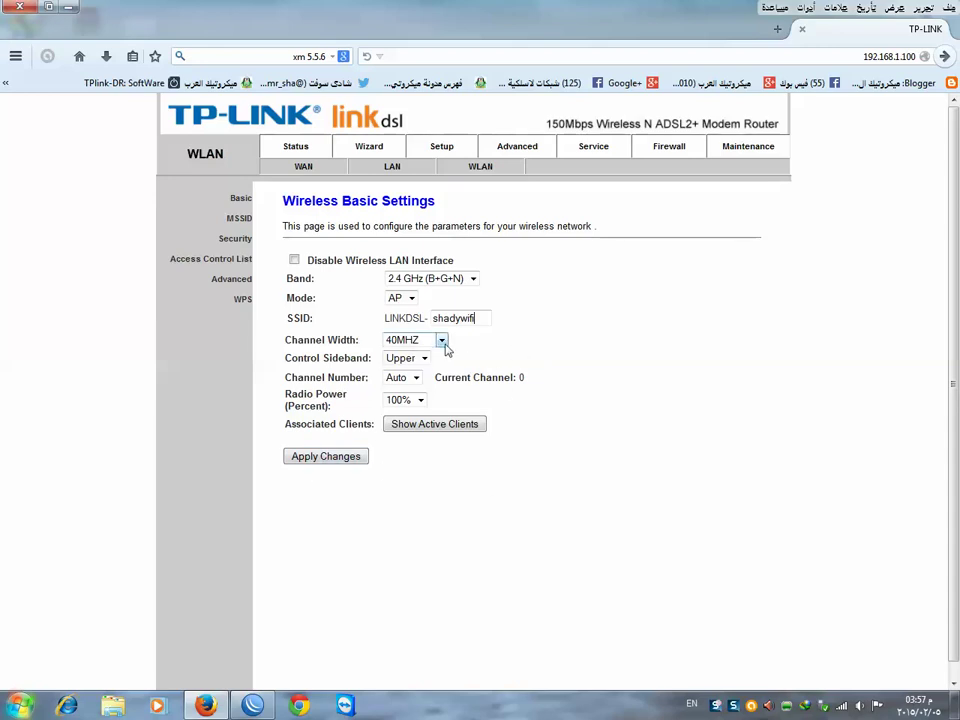
Step: Set the channel width to 20/40MHZ with the Upper control sideband
{"action": "left_click", "coordinate": [441, 341]}
{"action": "left_click", "coordinate": [416, 355]}
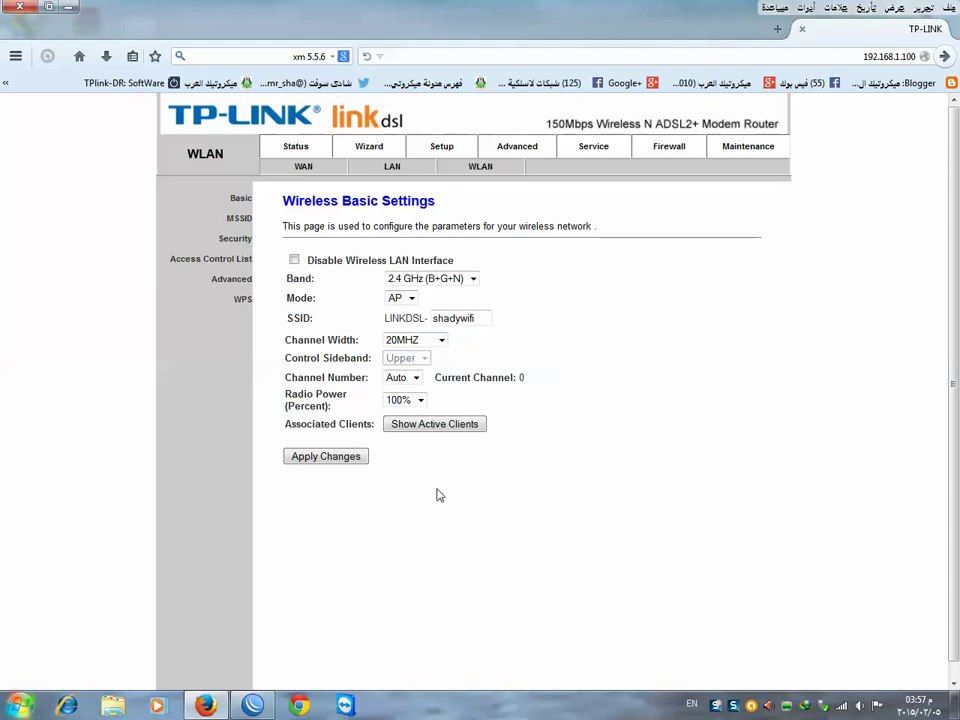
{"action": "left_click", "coordinate": [440, 340]}
{"action": "left_click", "coordinate": [424, 378]}
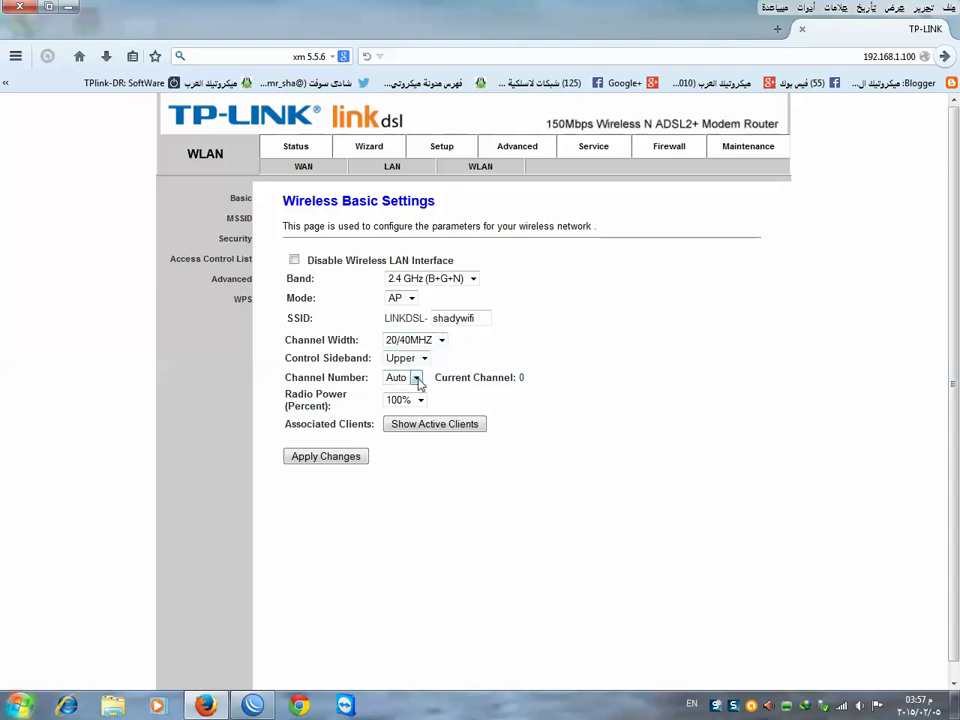
{"action": "left_click", "coordinate": [440, 342]}
{"action": "left_click", "coordinate": [422, 380]}
{"action": "left_click", "coordinate": [424, 359]}
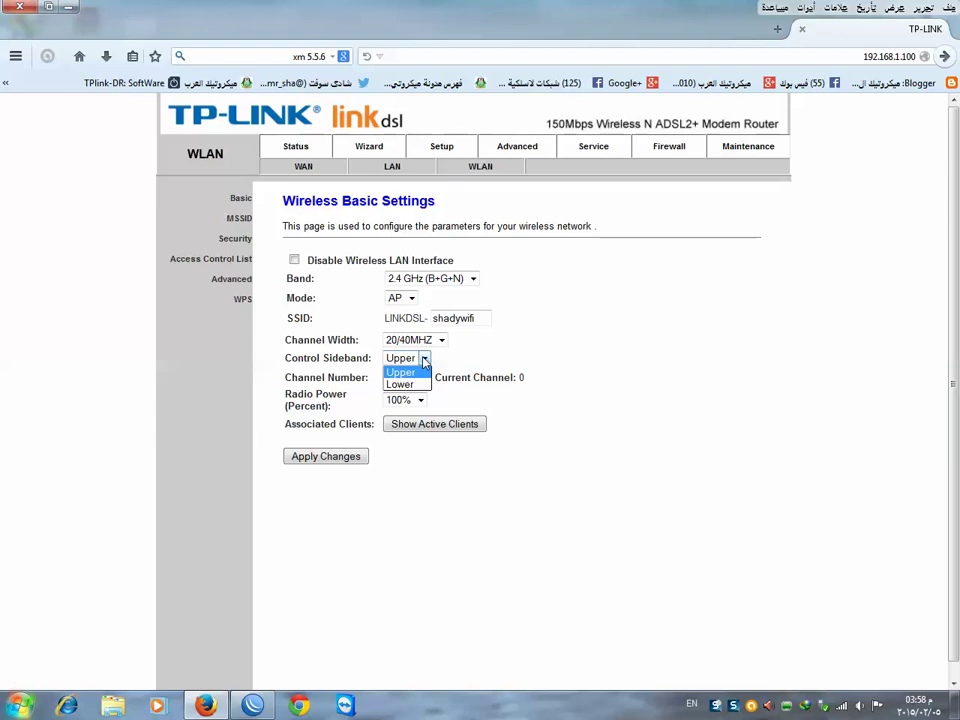
{"action": "left_click", "coordinate": [424, 360]}
{"action": "left_click", "coordinate": [424, 359]}
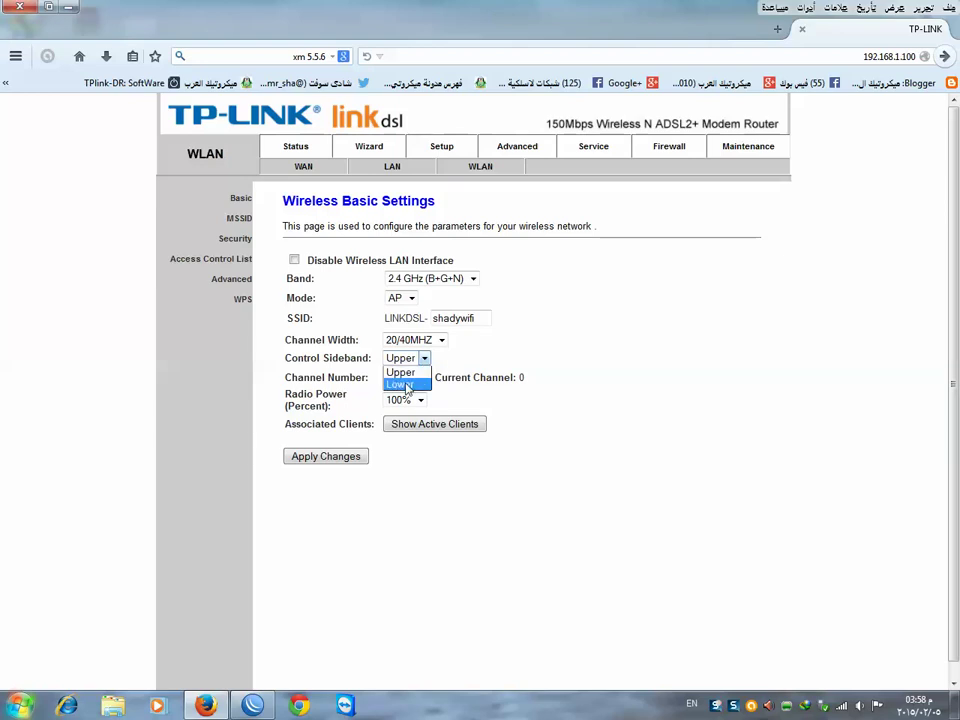
{"action": "left_click", "coordinate": [403, 368]}
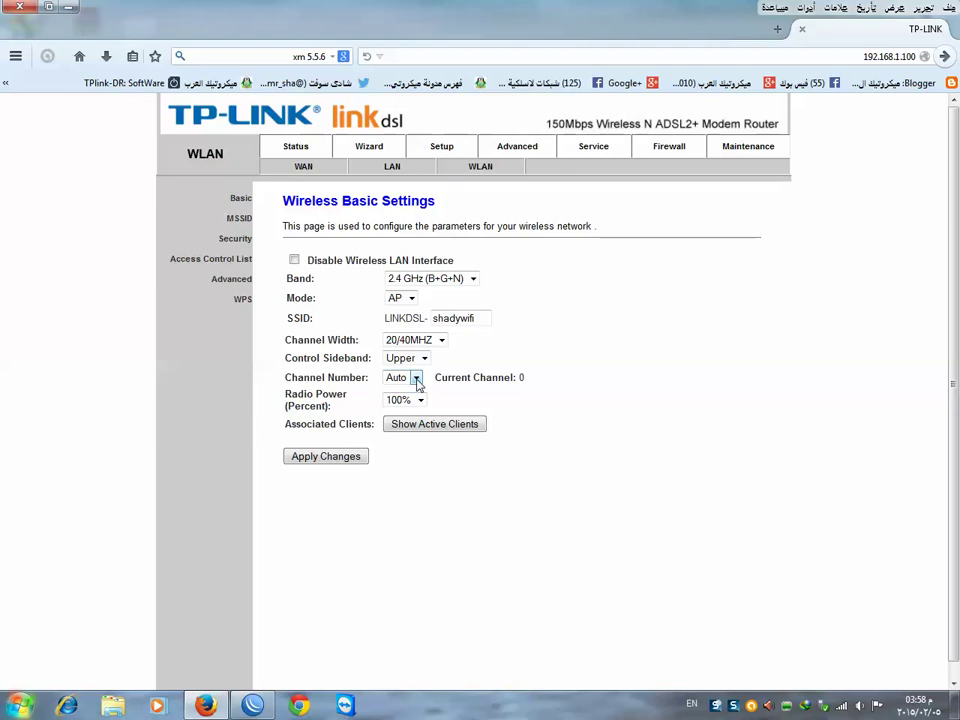
Step: Choose wireless channel 7 and keep radio power at 100%
{"action": "left_click", "coordinate": [416, 378]}
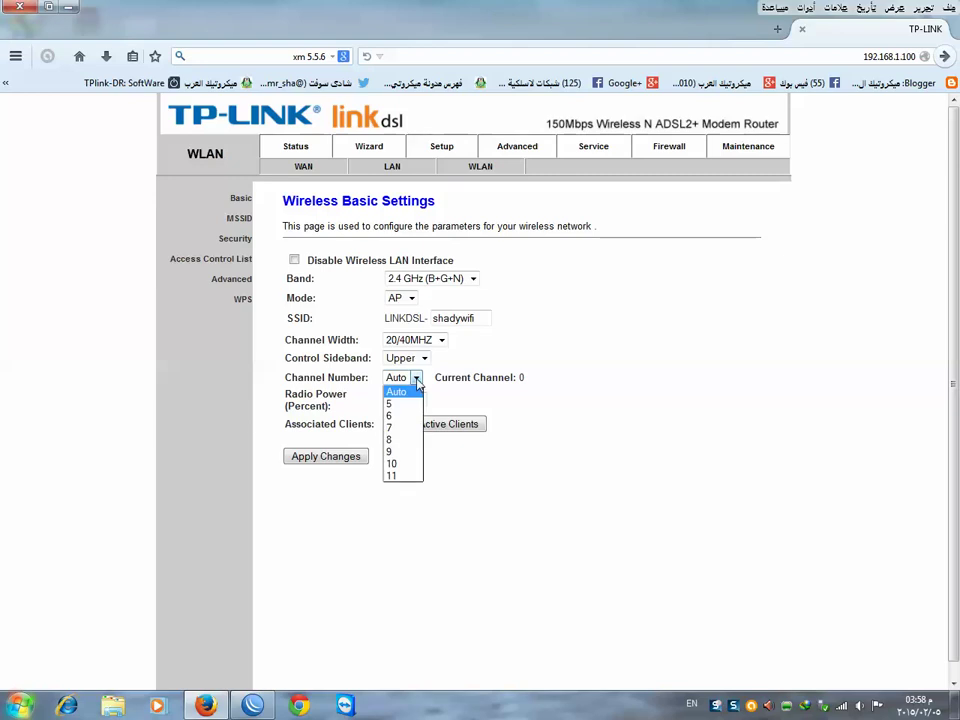
{"action": "left_click", "coordinate": [395, 427]}
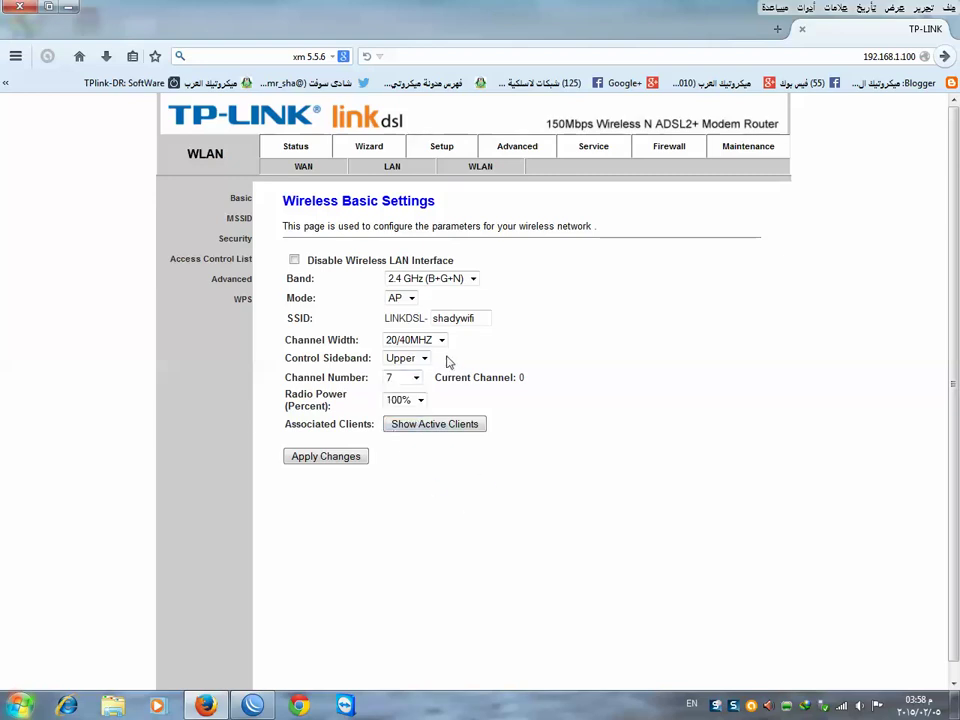
{"action": "left_click", "coordinate": [421, 400]}
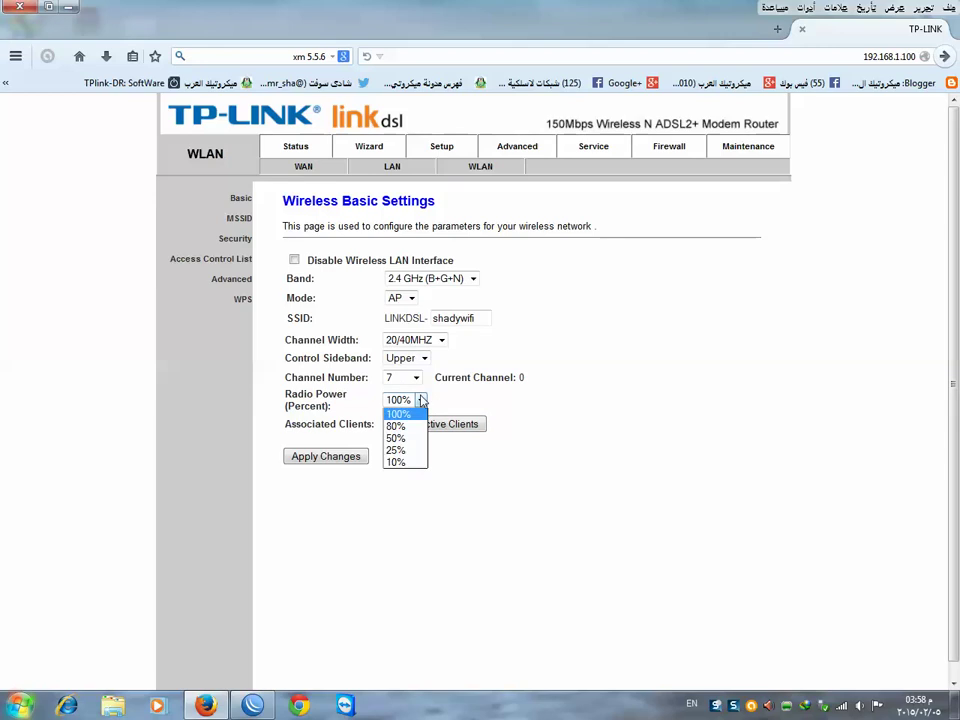
{"action": "left_click", "coordinate": [421, 400]}
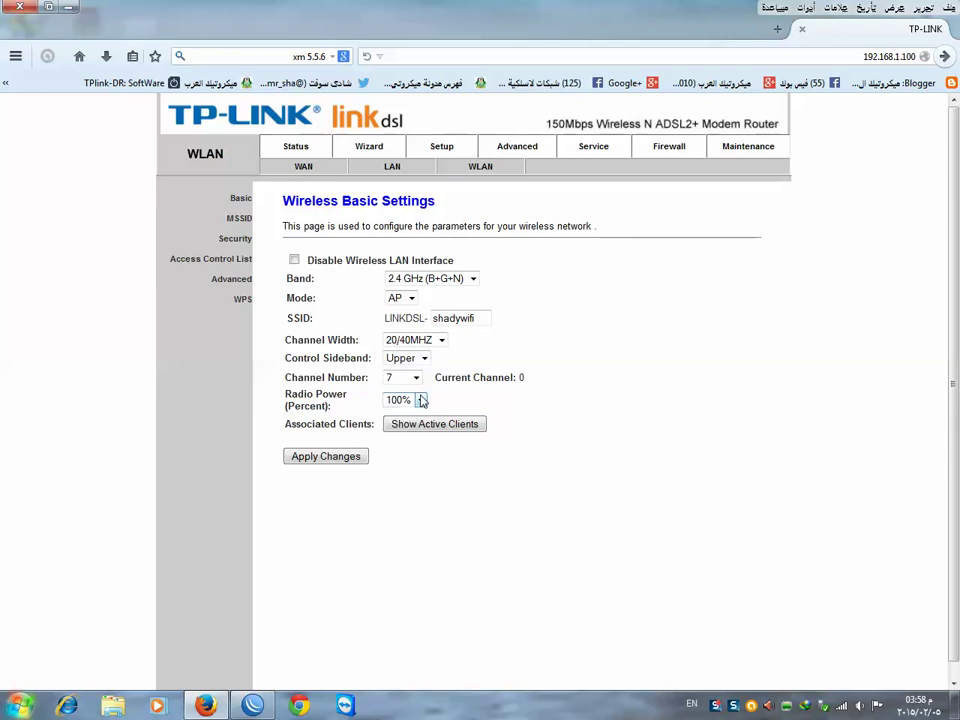
Step: Apply the wireless settings so the WLAN restarts on channel 7, then go to the Multiple BSSID page
{"action": "left_click", "coordinate": [327, 458]}
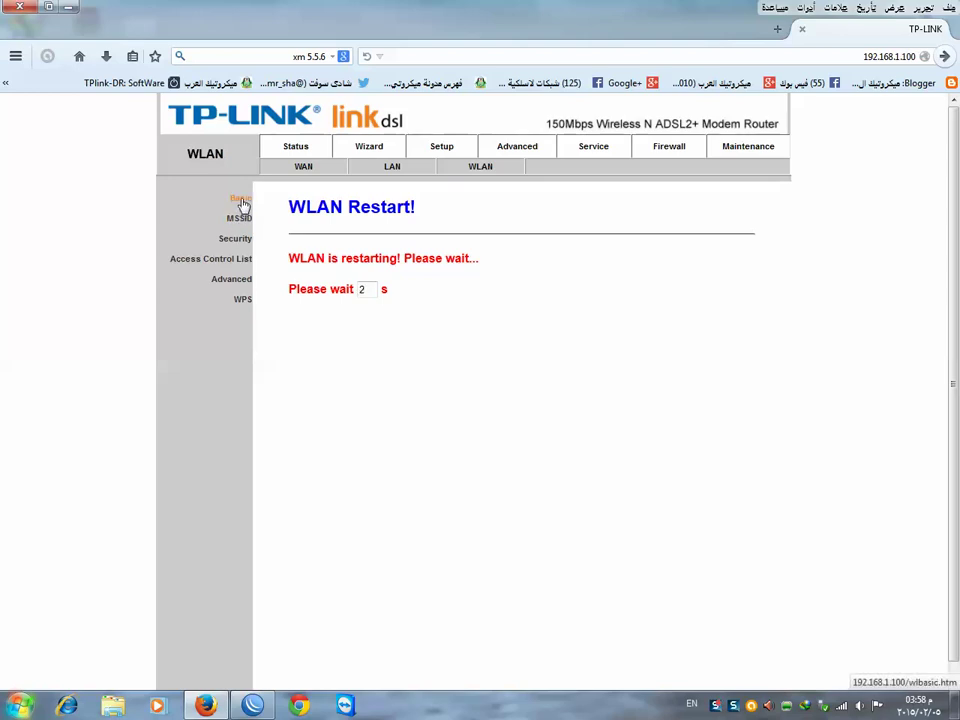
{"action": "left_click", "coordinate": [241, 200]}
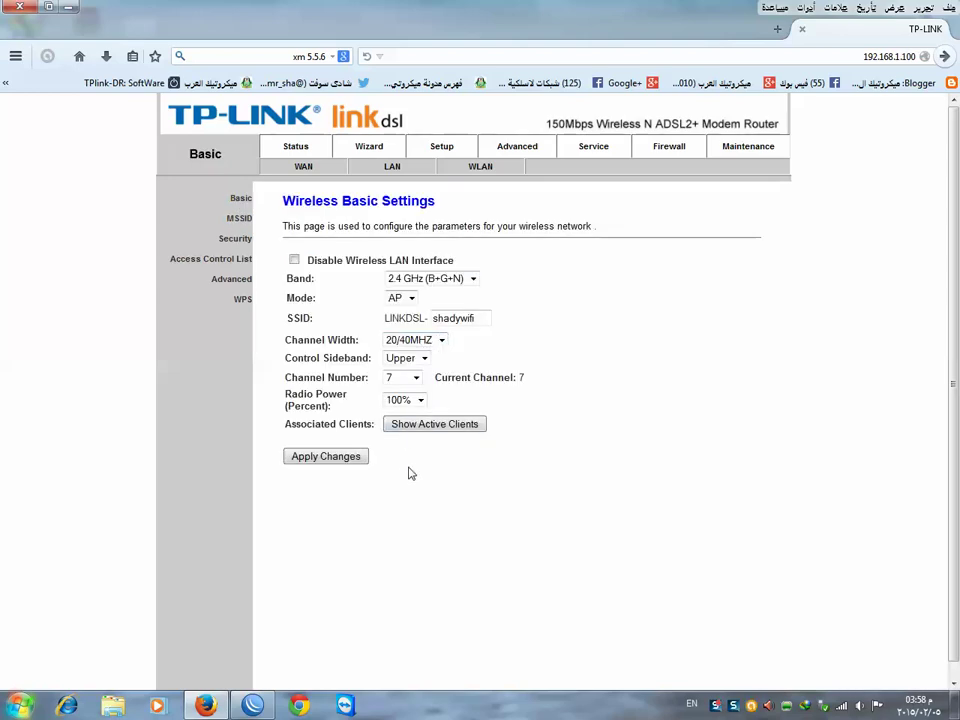
{"action": "left_click", "coordinate": [236, 219]}
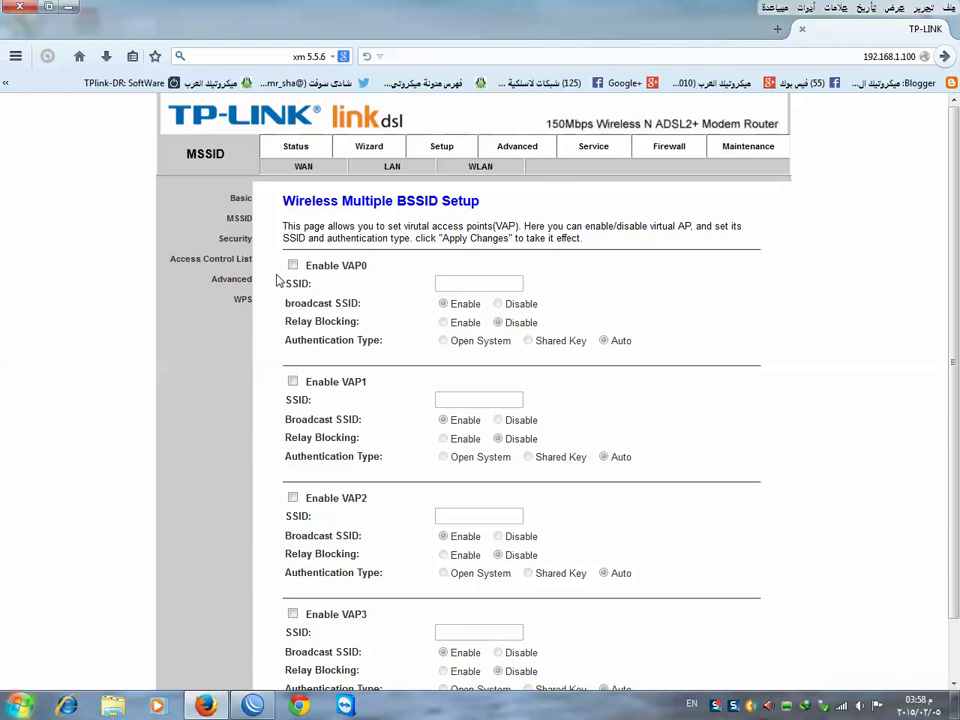
Step: Tick Enable for VAP0, VAP1, VAP2 and VAP3 on the Multiple BSSID page
{"action": "scroll", "coordinate": [350, 420], "scroll_direction": "down", "scroll_amount": 1}
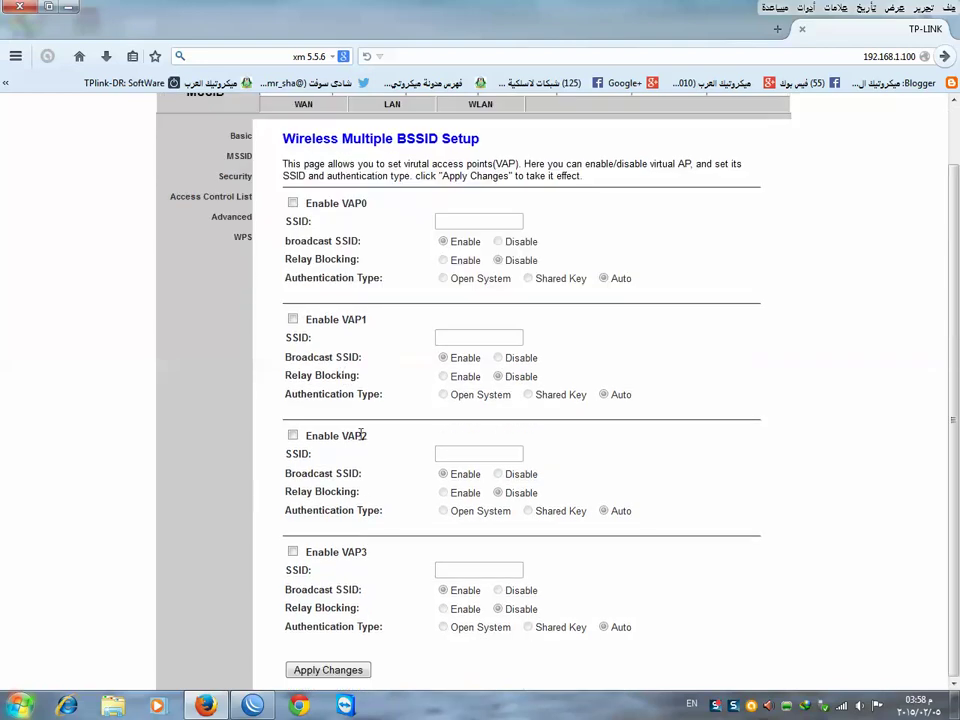
{"action": "scroll", "coordinate": [318, 575], "scroll_direction": "up", "scroll_amount": 1}
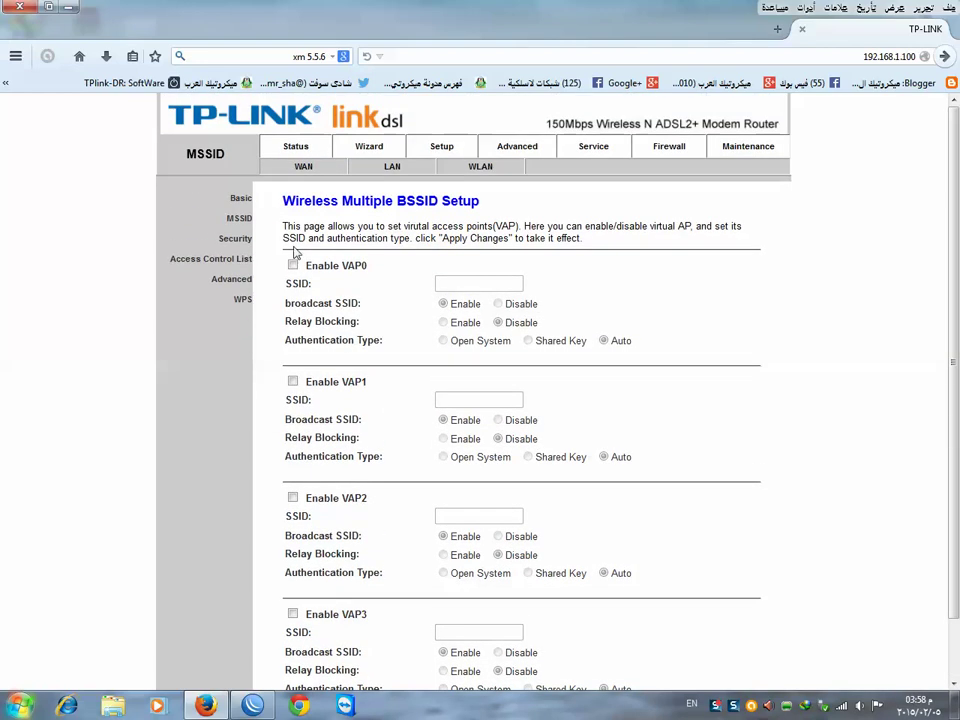
{"action": "scroll", "coordinate": [320, 510], "scroll_direction": "down", "scroll_amount": 1}
{"action": "scroll", "coordinate": [325, 535], "scroll_direction": "up", "scroll_amount": 1}
{"action": "left_click", "coordinate": [293, 266]}
{"action": "left_click", "coordinate": [293, 381]}
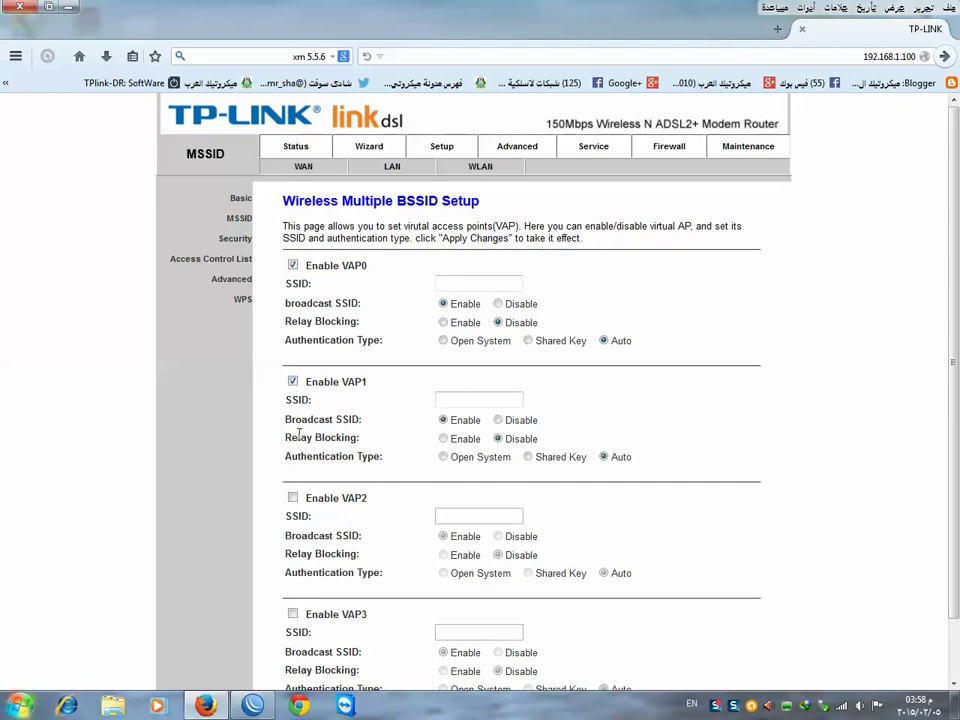
{"action": "left_click", "coordinate": [294, 499]}
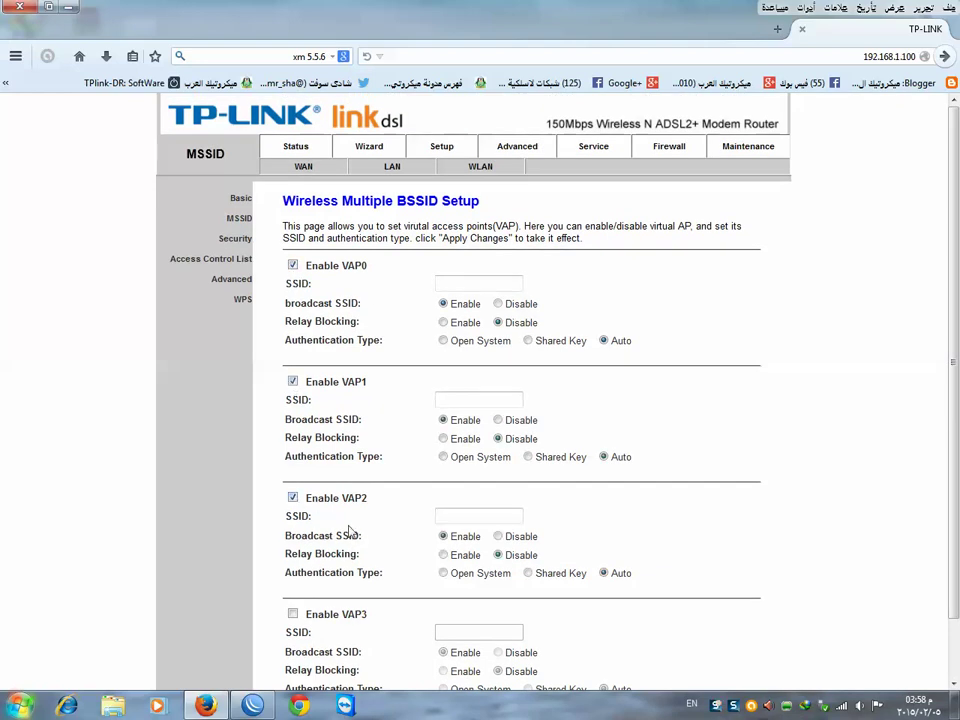
{"action": "left_click", "coordinate": [293, 615]}
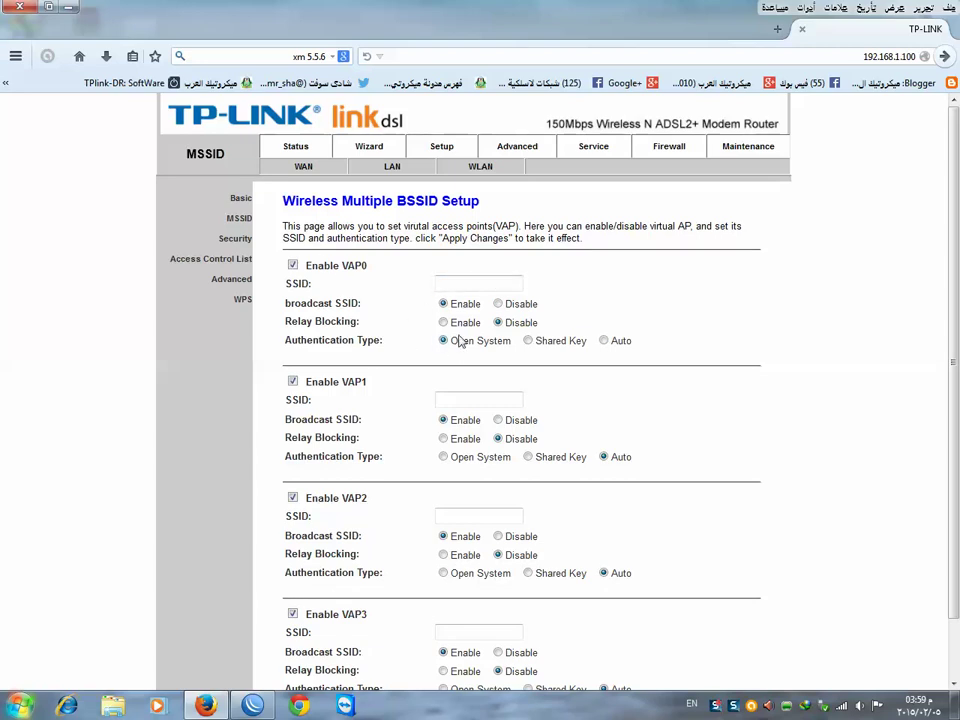
Step: Name the VAP0 access point 'mohamed'
{"action": "left_click", "coordinate": [475, 283]}
{"action": "type", "text": "mohamed"}
{"action": "left_click_drag", "start_coordinate": [384, 342], "coordinate": [284, 342]}
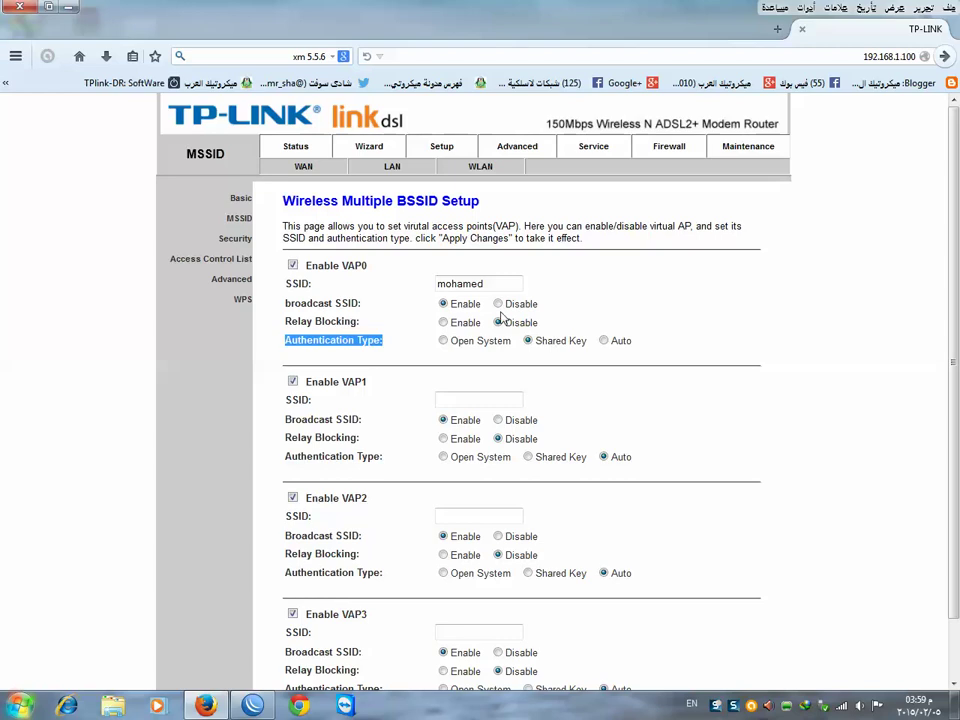
{"action": "left_click", "coordinate": [495, 283]}
{"action": "left_click_drag", "start_coordinate": [495, 283], "coordinate": [421, 298]}
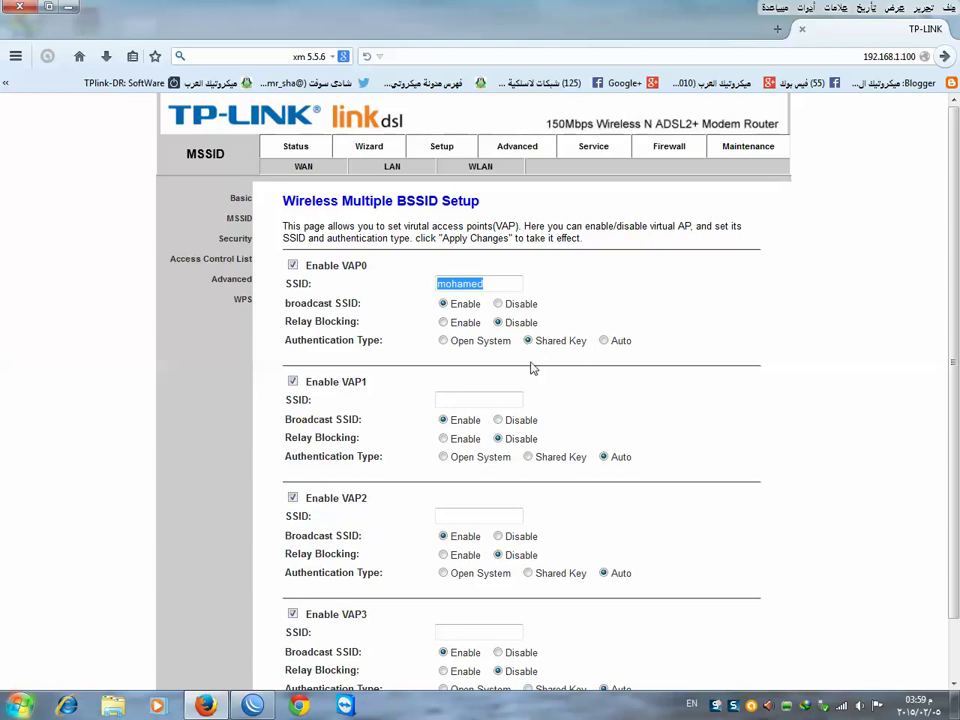
Step: Name VAP1–VAP3 'ahmed', 'saad' and 'hatem' with Shared Key authentication, and save
{"action": "left_click", "coordinate": [452, 400]}
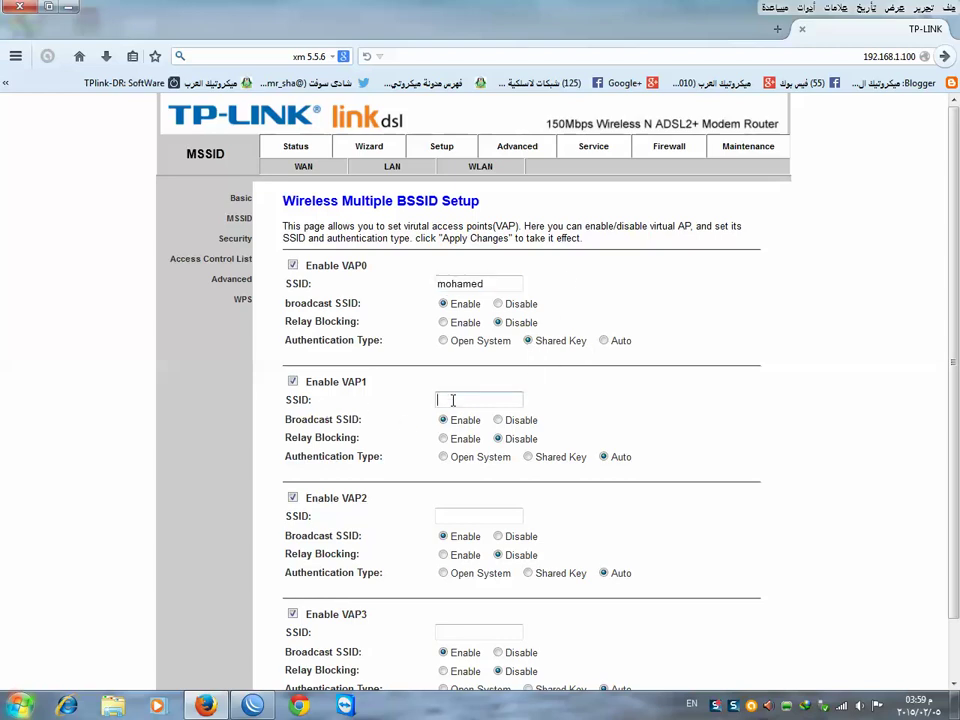
{"action": "type", "text": "ahmed"}
{"action": "left_click", "coordinate": [528, 457]}
{"action": "scroll", "coordinate": [568, 497], "scroll_direction": "down", "scroll_amount": 1}
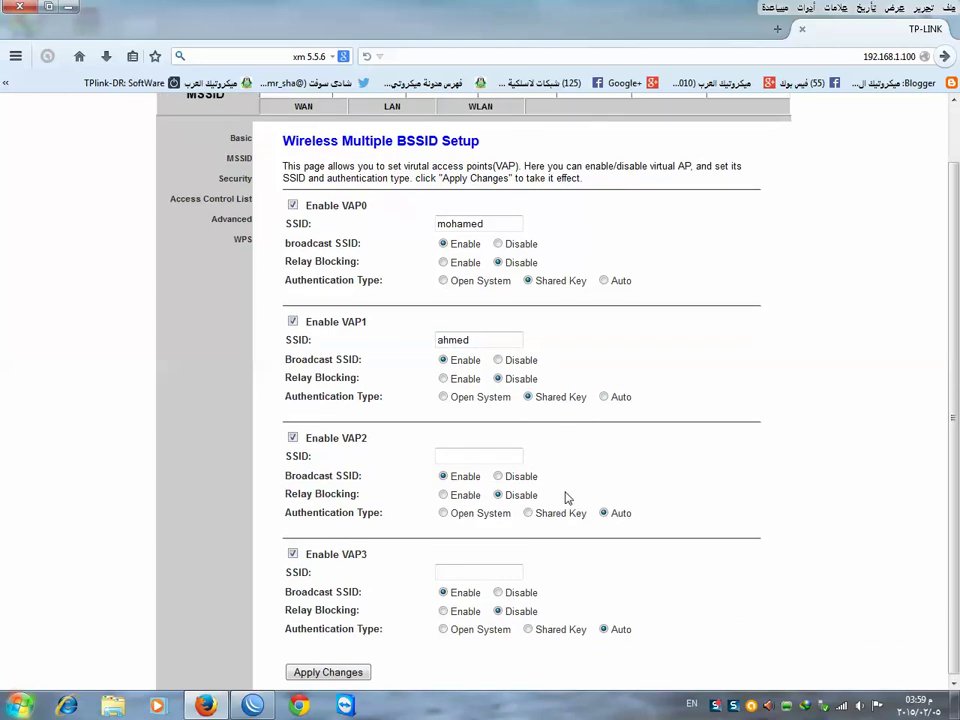
{"action": "left_click", "coordinate": [464, 455]}
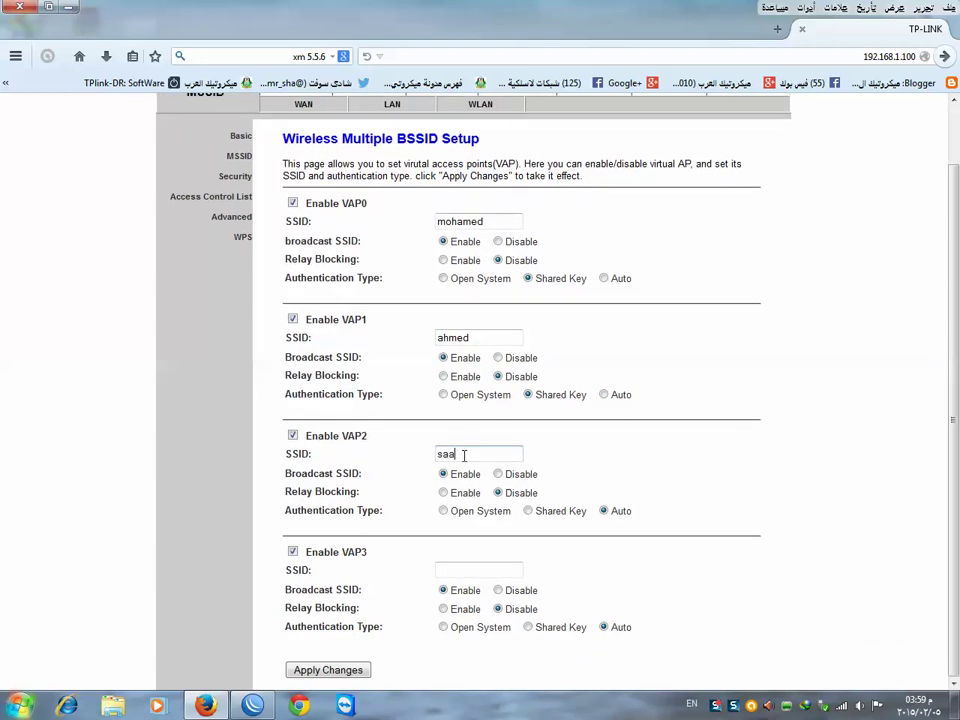
{"action": "type", "text": "saad"}
{"action": "left_click", "coordinate": [528, 511]}
{"action": "left_click", "coordinate": [465, 570]}
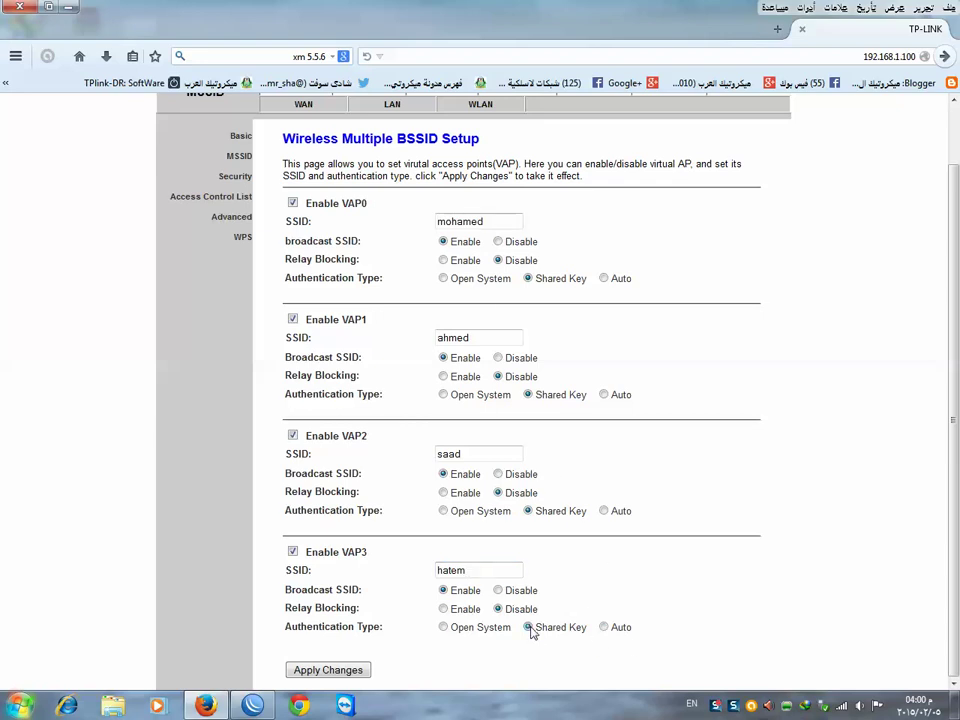
{"action": "left_click", "coordinate": [322, 674]}
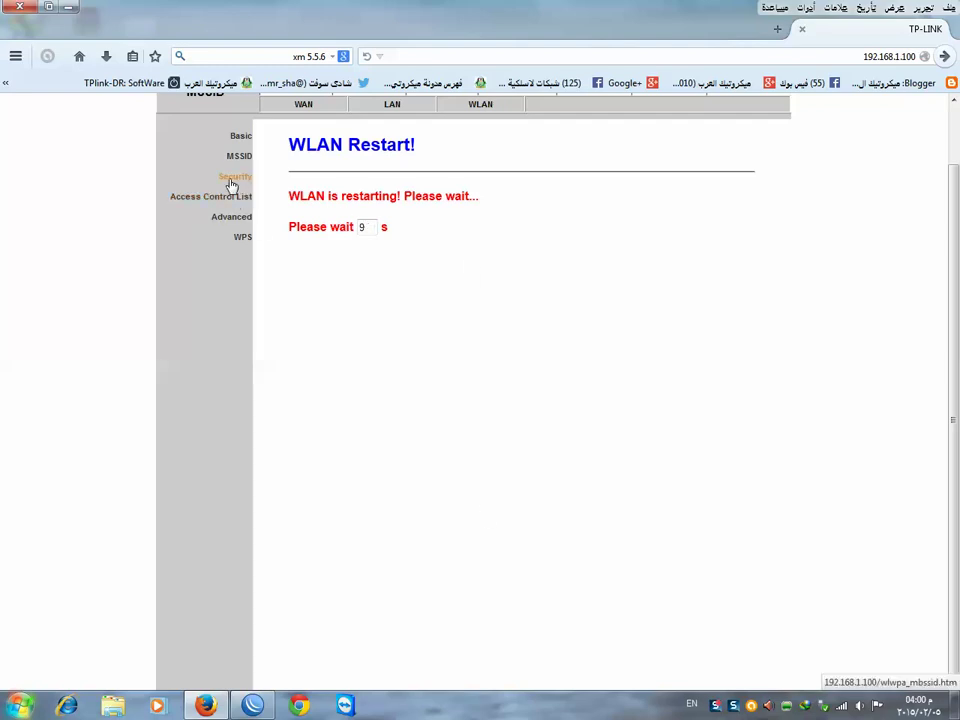
Step: Open the Wireless Security Setup page for the Root SSID
{"action": "left_click", "coordinate": [231, 185]}
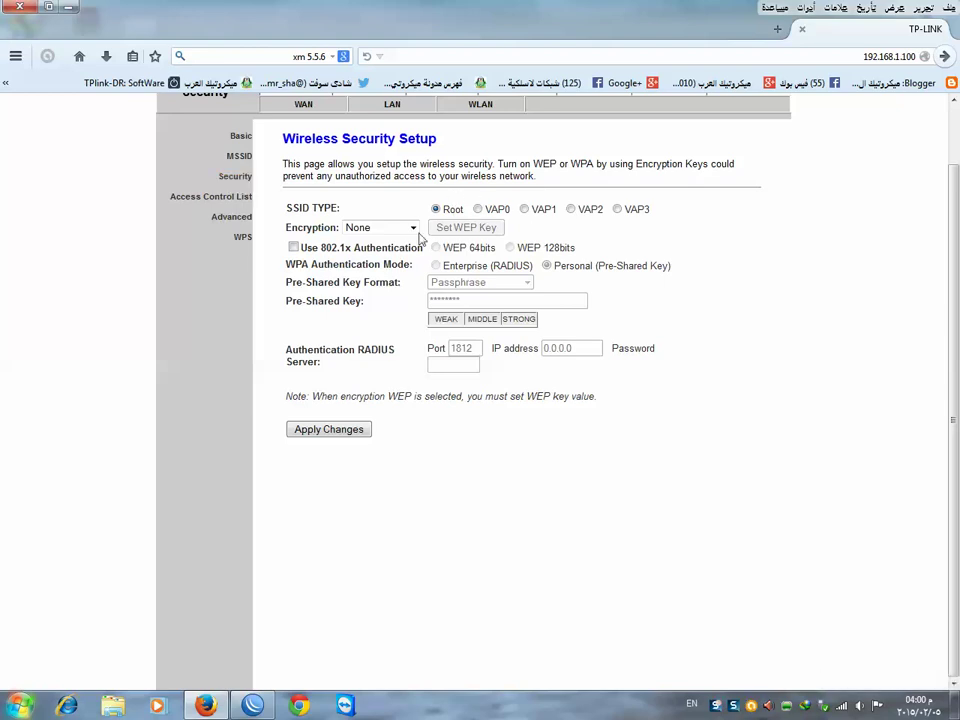
Step: Set the Root SSID encryption to WPA2 Mixed
{"action": "left_click", "coordinate": [408, 228]}
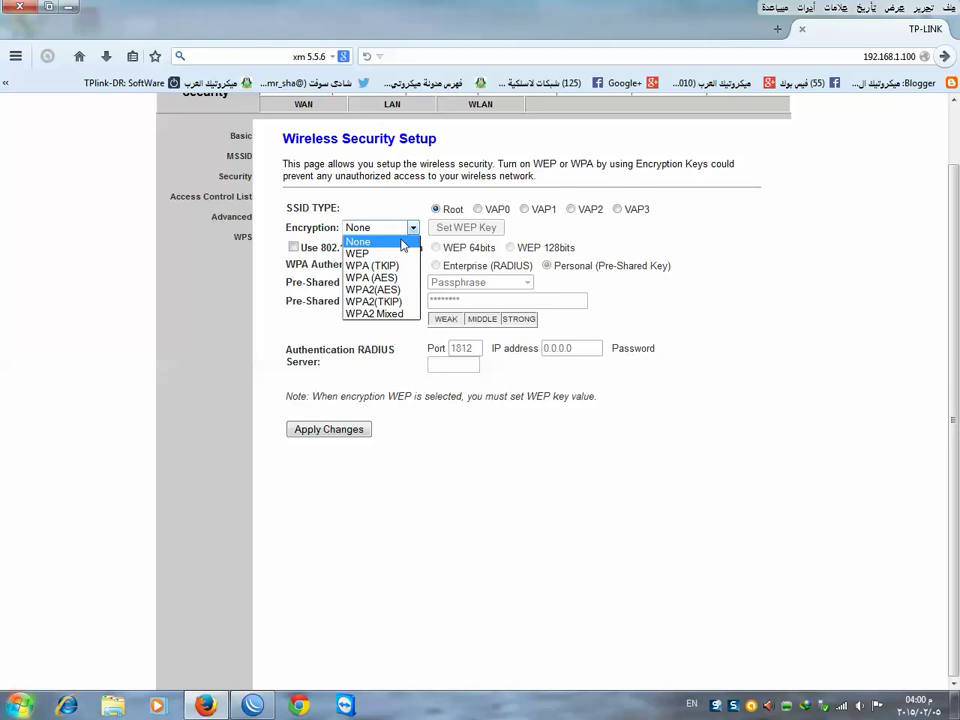
{"action": "left_click", "coordinate": [367, 316]}
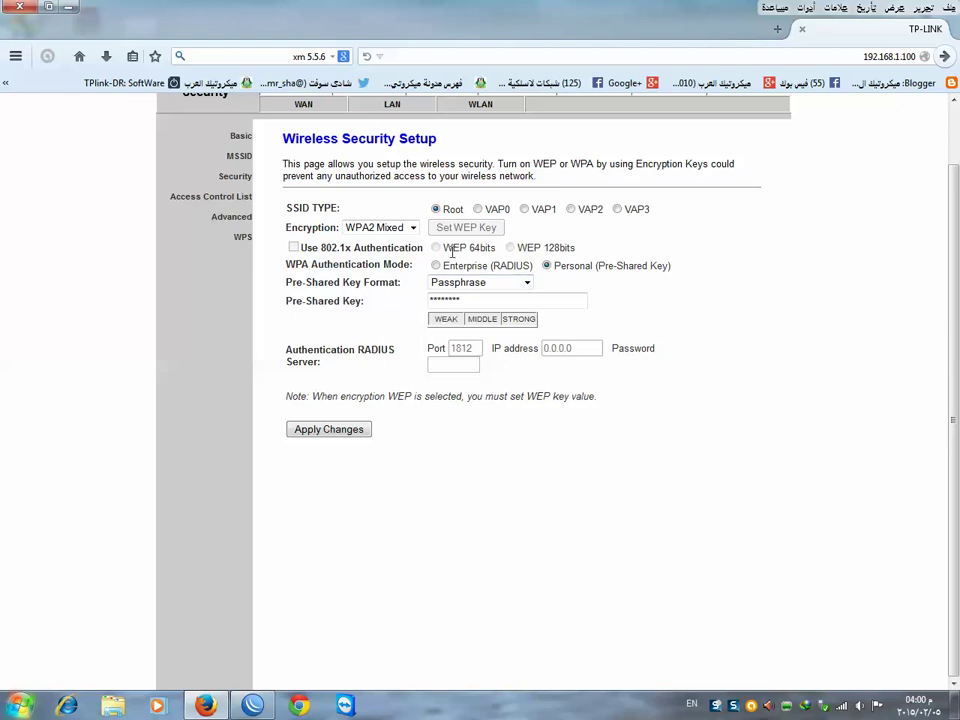
{"action": "double_click", "coordinate": [309, 248]}
Step: Clear the old pre-shared key, keep Passphrase format, and type a new key
{"action": "left_click", "coordinate": [525, 285]}
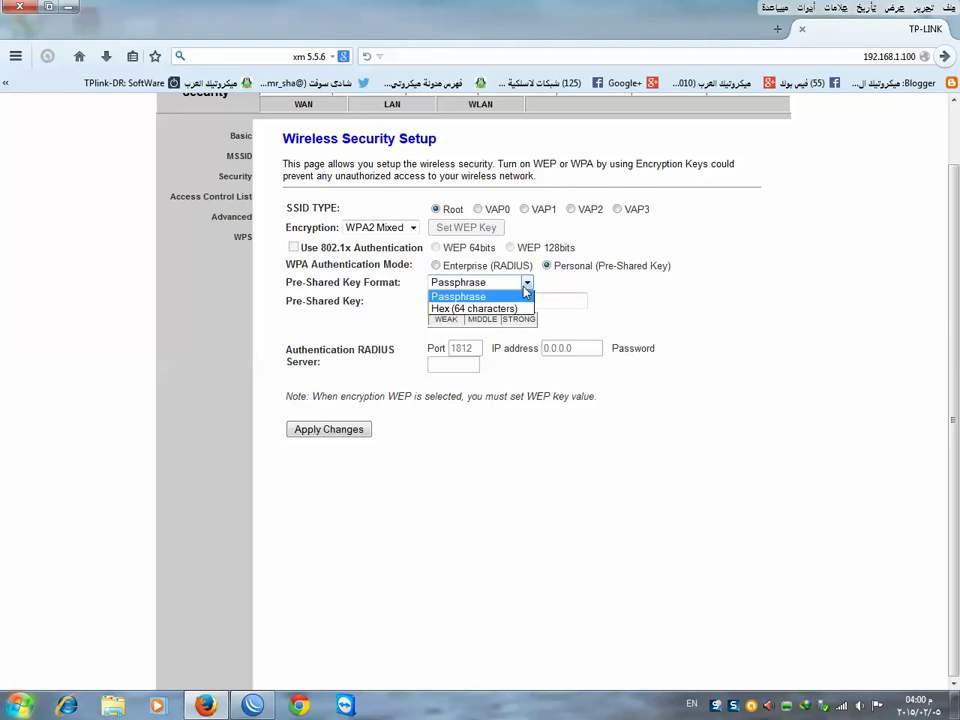
{"action": "left_click", "coordinate": [468, 309]}
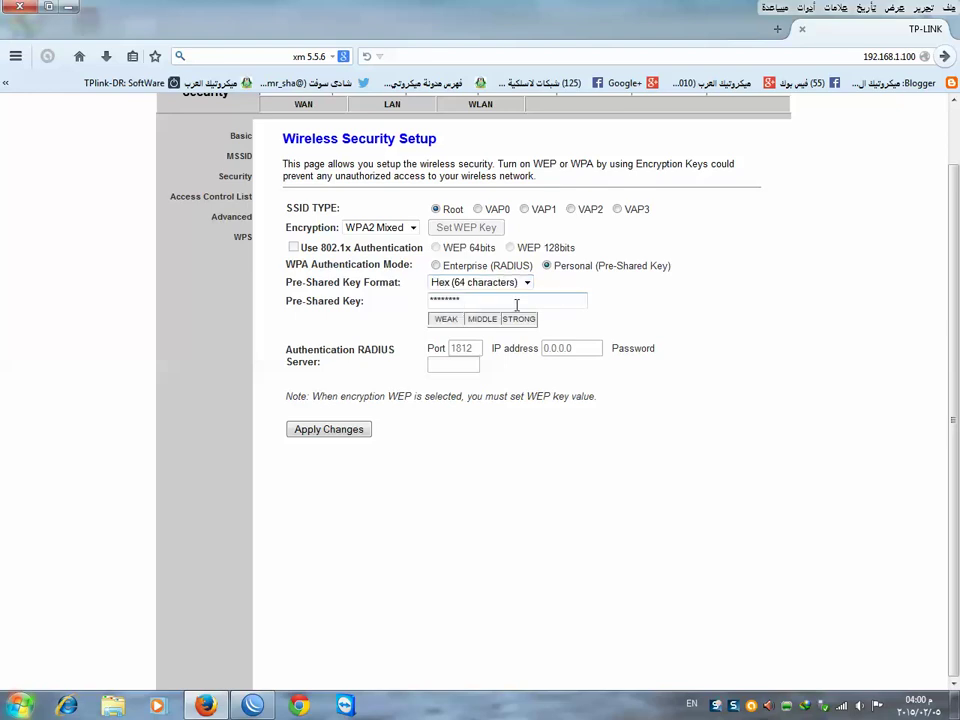
{"action": "double_click", "coordinate": [519, 304]}
{"action": "key", "text": "BackSpace"}
{"action": "left_click", "coordinate": [527, 282]}
{"action": "left_click", "coordinate": [472, 294]}
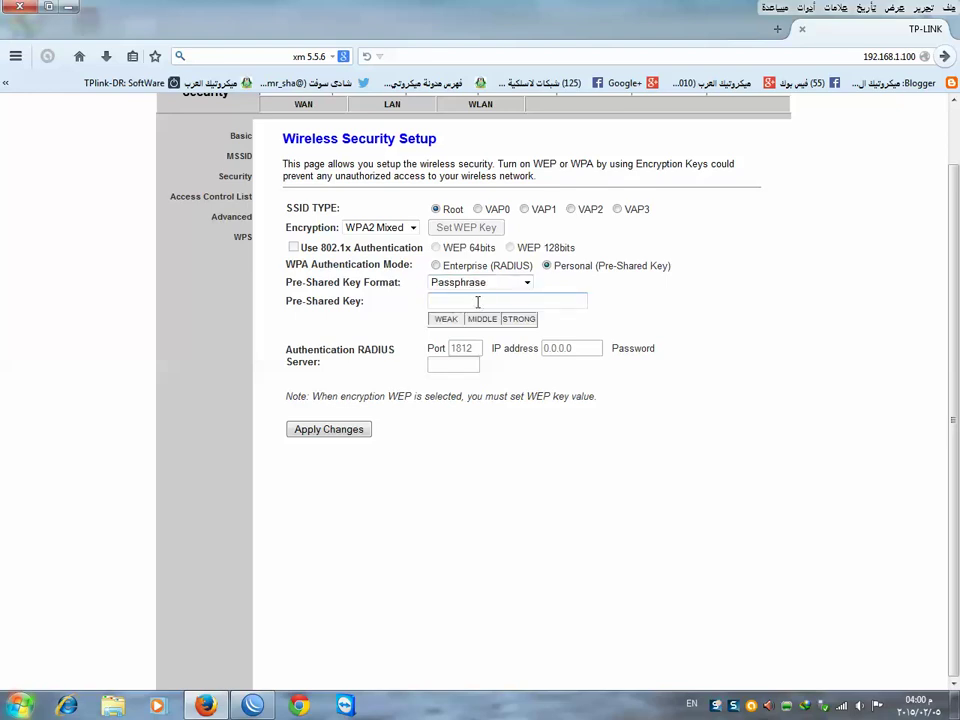
{"action": "left_click", "coordinate": [465, 302]}
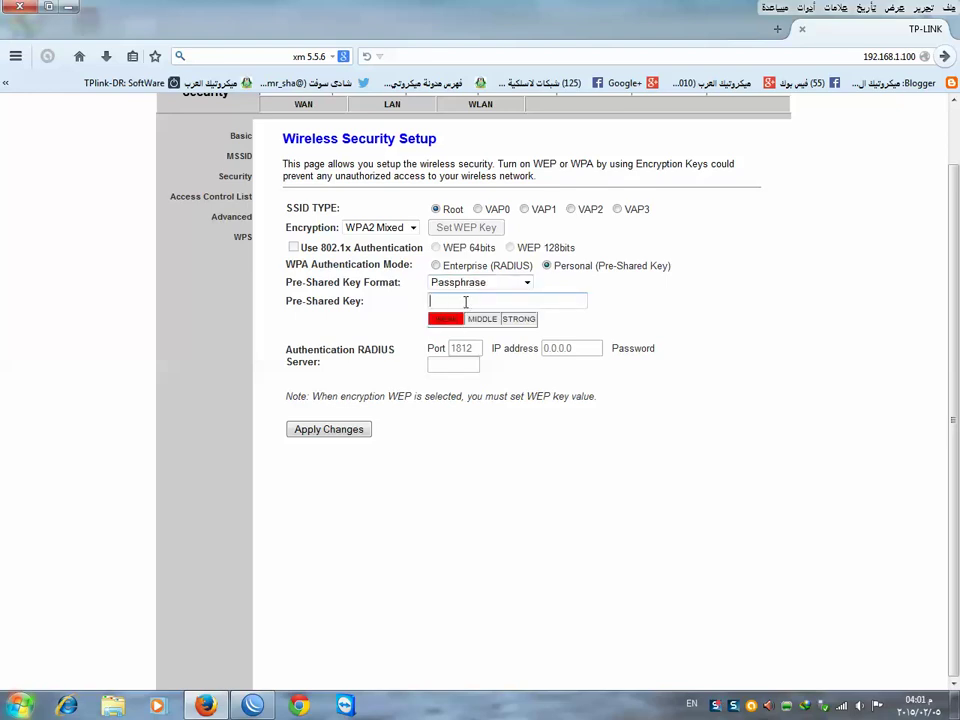
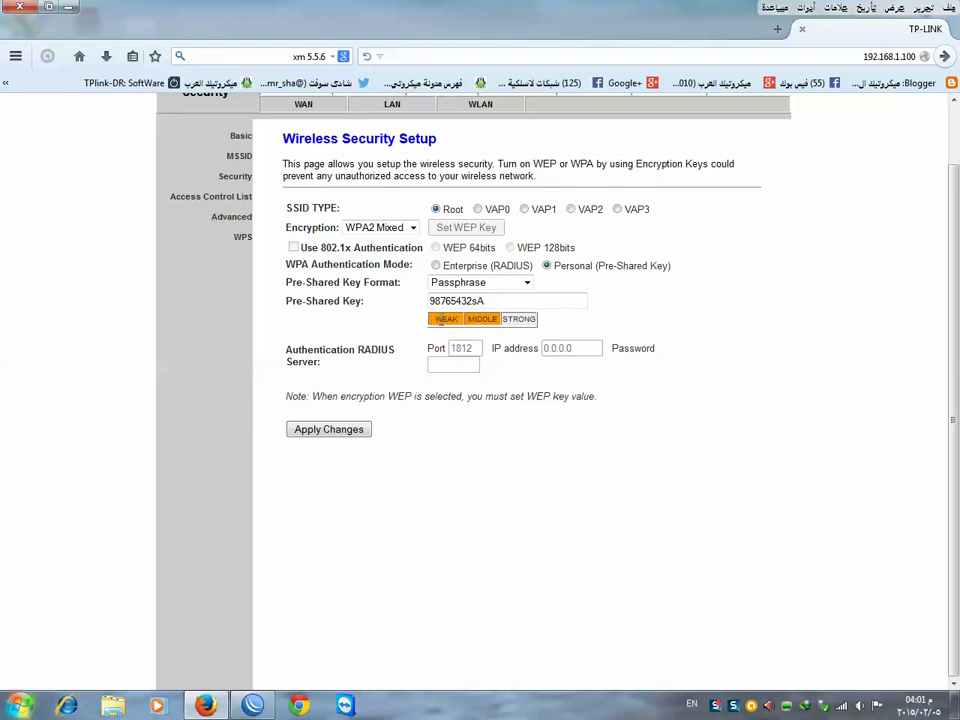
Step: Replace the typed key with the final passphrase and apply the root network security
{"action": "double_click", "coordinate": [503, 302]}
{"action": "key", "text": "BackSpace"}
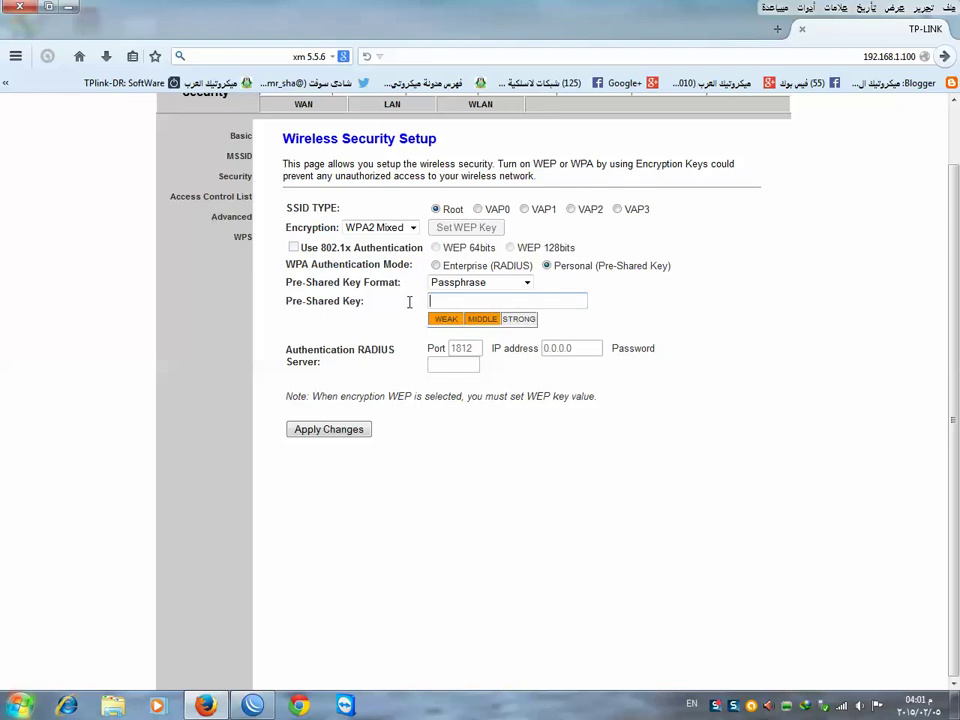
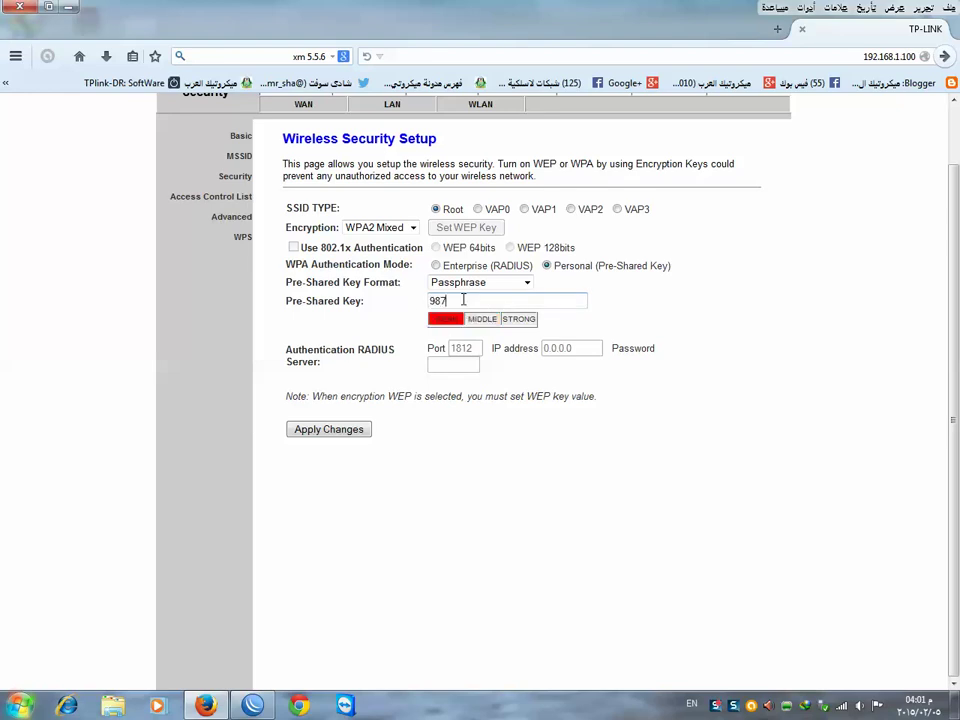
{"action": "left_click", "coordinate": [334, 432]}
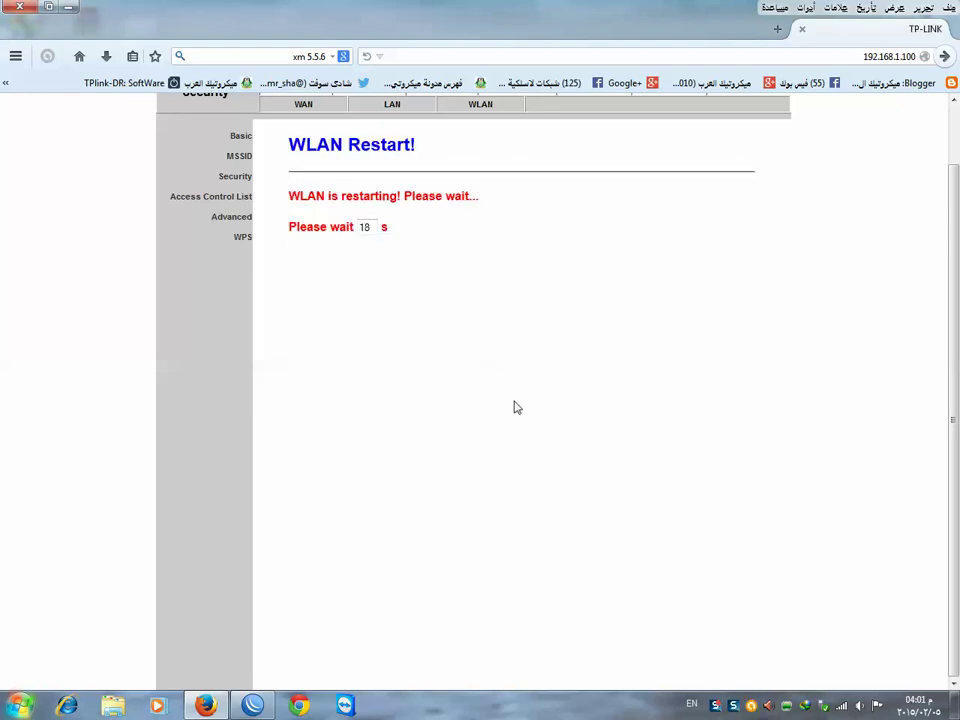
{"action": "left_click", "coordinate": [236, 181]}
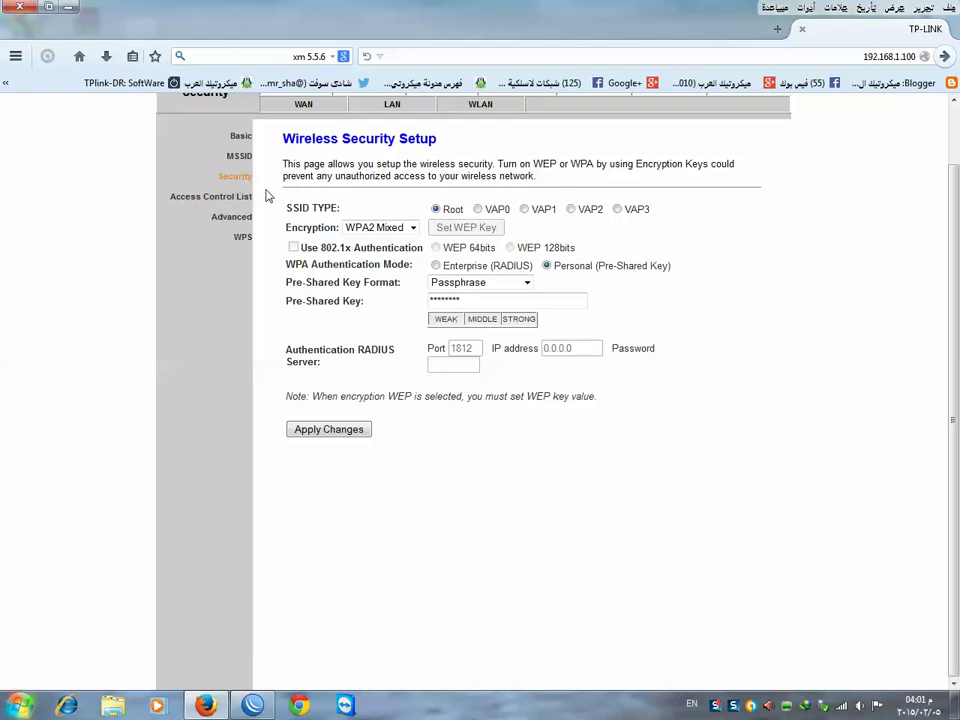
Step: Check the VAP0–VAP3 security tabs and set VAP0's encryption to WPA2 Mixed
{"action": "left_click", "coordinate": [478, 210]}
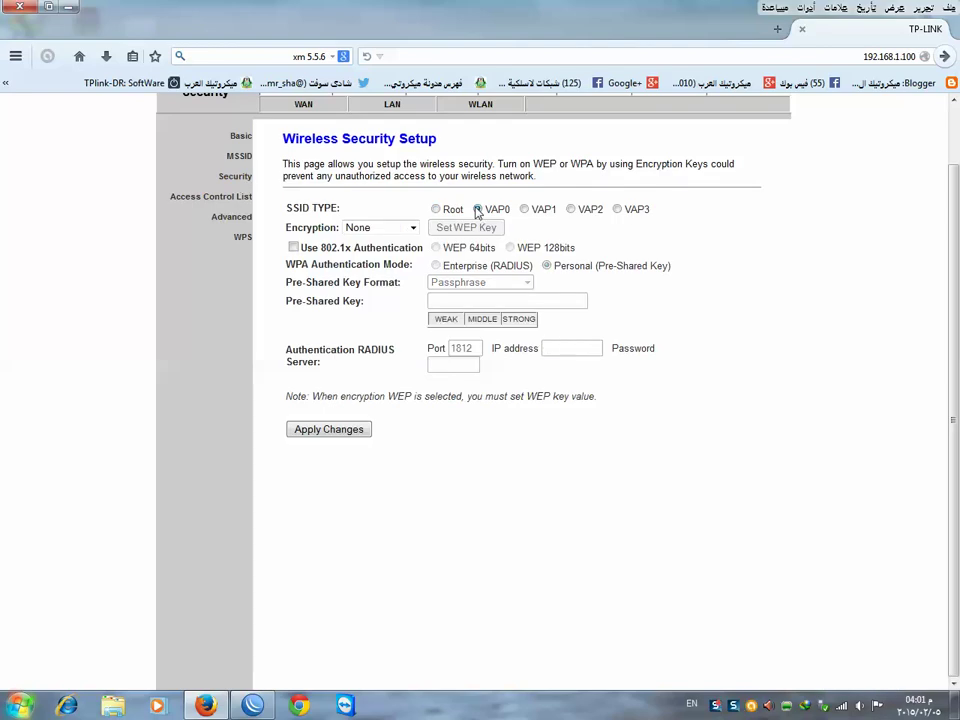
{"action": "left_click", "coordinate": [524, 209]}
{"action": "left_click", "coordinate": [571, 210]}
{"action": "left_click", "coordinate": [617, 209]}
{"action": "left_click", "coordinate": [478, 209]}
{"action": "left_click", "coordinate": [413, 227]}
{"action": "left_click", "coordinate": [388, 312]}
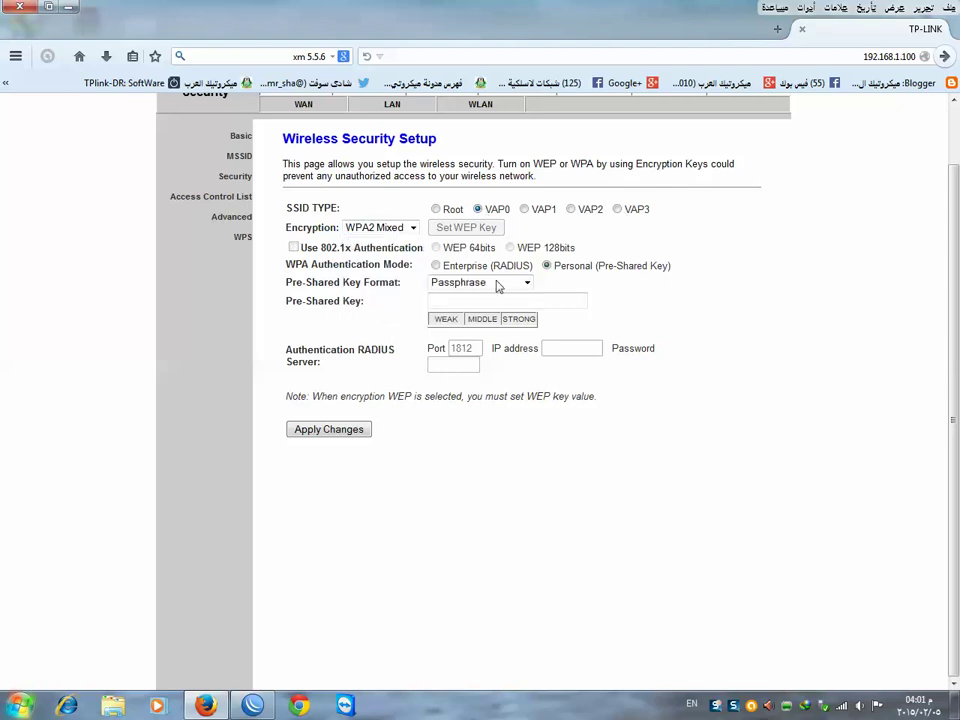
{"action": "left_click", "coordinate": [449, 301]}
Step: Set VAP1's encryption to WPA2 Mixed as well
{"action": "left_click", "coordinate": [524, 210]}
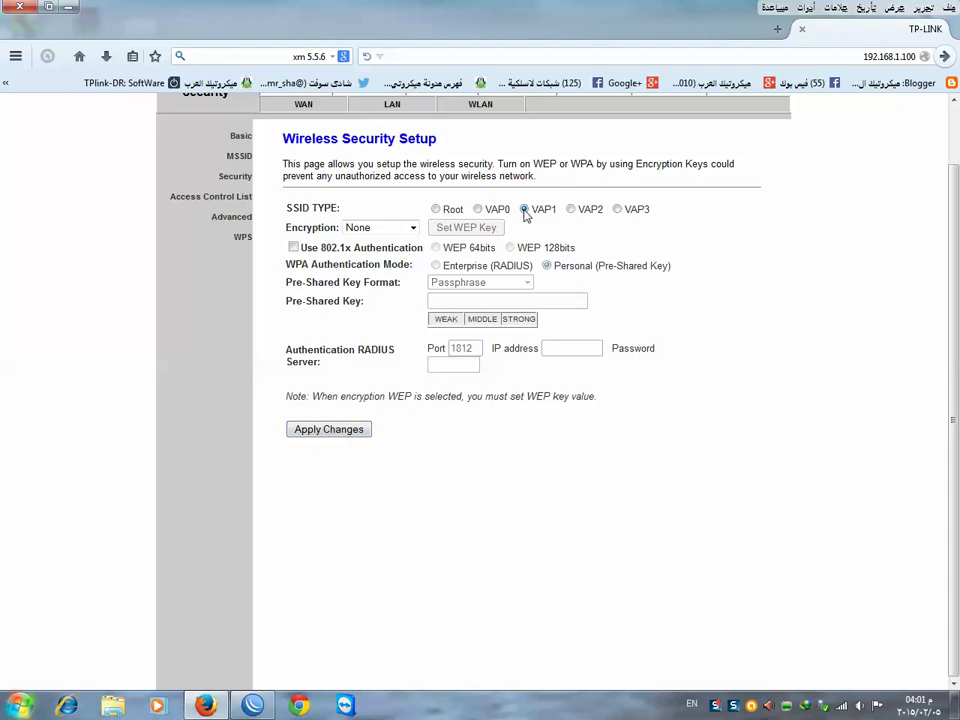
{"action": "left_click", "coordinate": [413, 227]}
{"action": "left_click", "coordinate": [386, 314]}
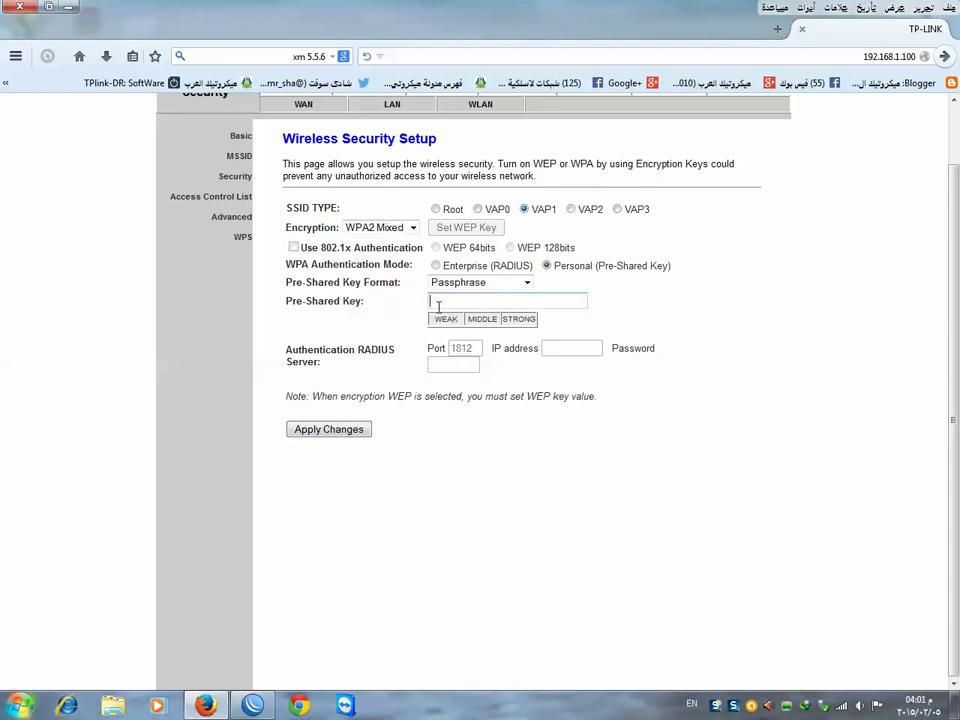
{"action": "left_click", "coordinate": [576, 304]}
{"action": "left_click", "coordinate": [228, 220]}
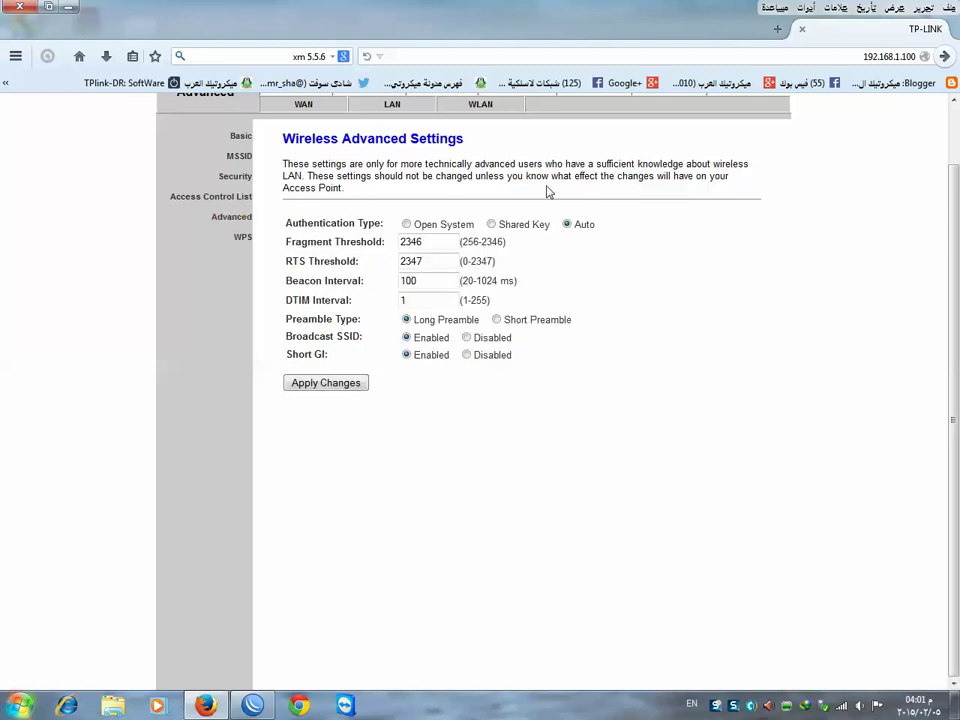
Step: Set wireless authentication to Shared Key and apply the advanced settings
{"action": "left_click", "coordinate": [492, 224]}
{"action": "left_click", "coordinate": [324, 386]}
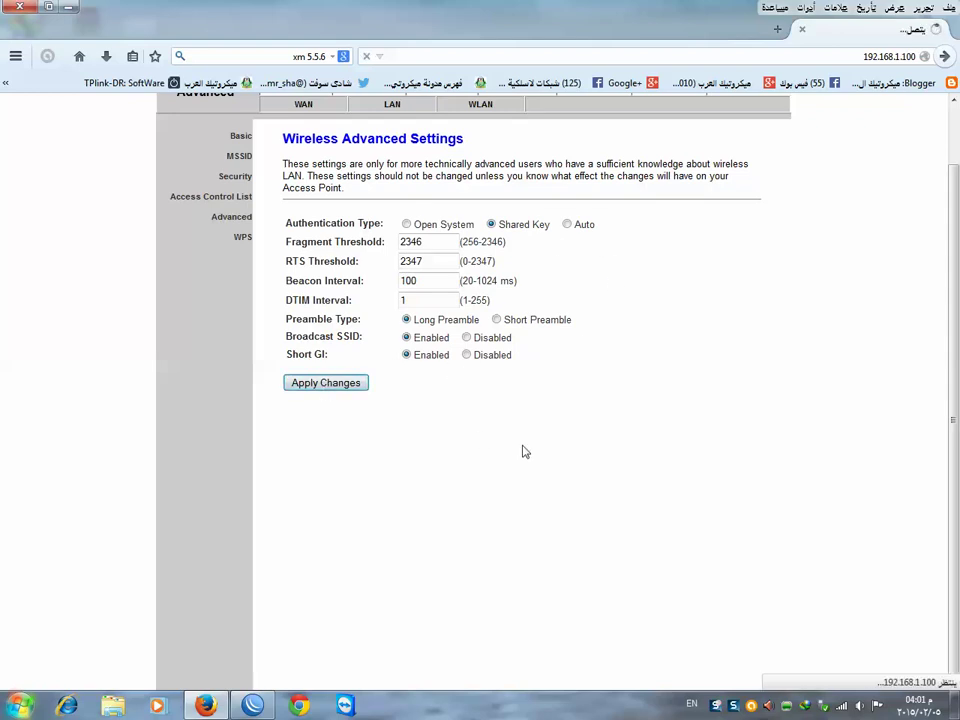
{"action": "left_click", "coordinate": [240, 242]}
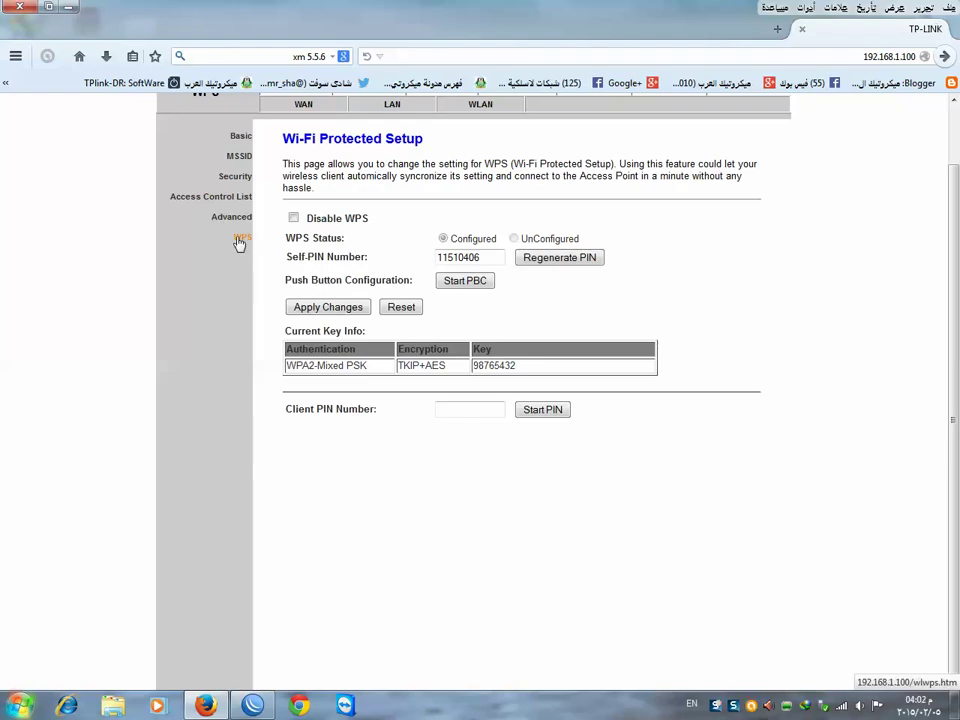
Step: Disable WPS and save the change
{"action": "left_click", "coordinate": [293, 217]}
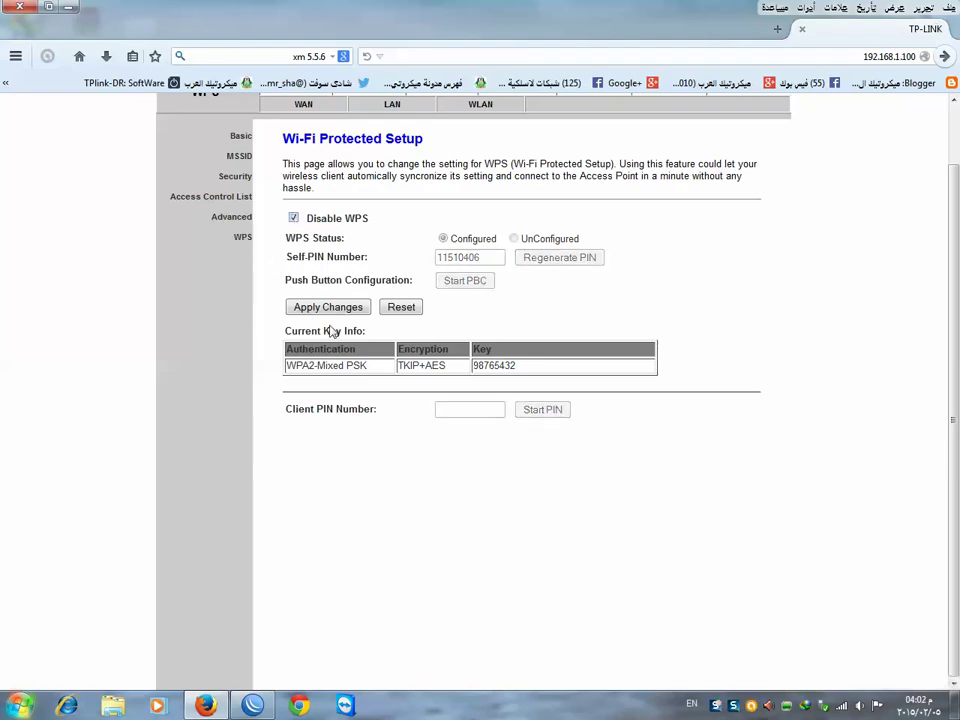
{"action": "left_click", "coordinate": [328, 308]}
Step: Return to the Wireless Basic Settings page and scroll back to its top
{"action": "left_click", "coordinate": [240, 135]}
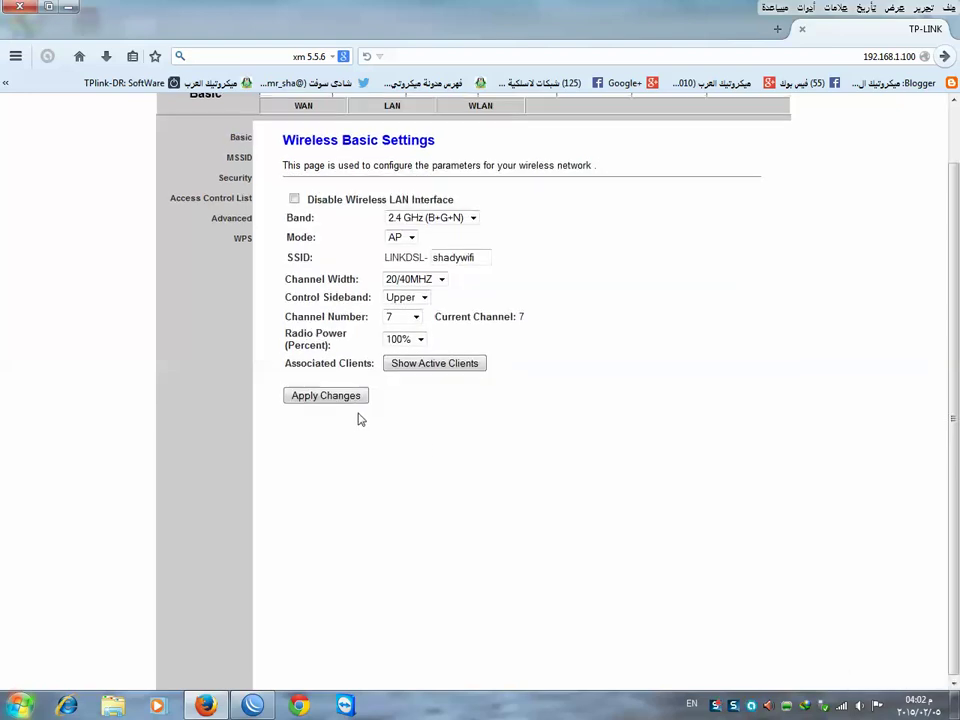
{"action": "scroll", "coordinate": [525, 240], "scroll_direction": "up", "scroll_amount": 1}
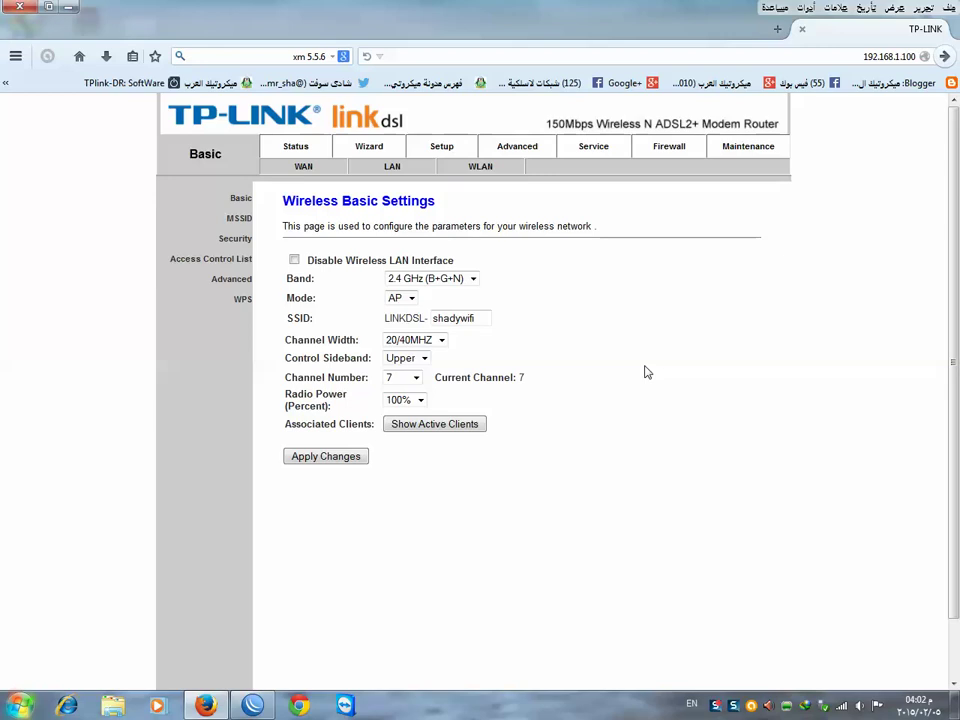
{"action": "left_click", "coordinate": [680, 148]}
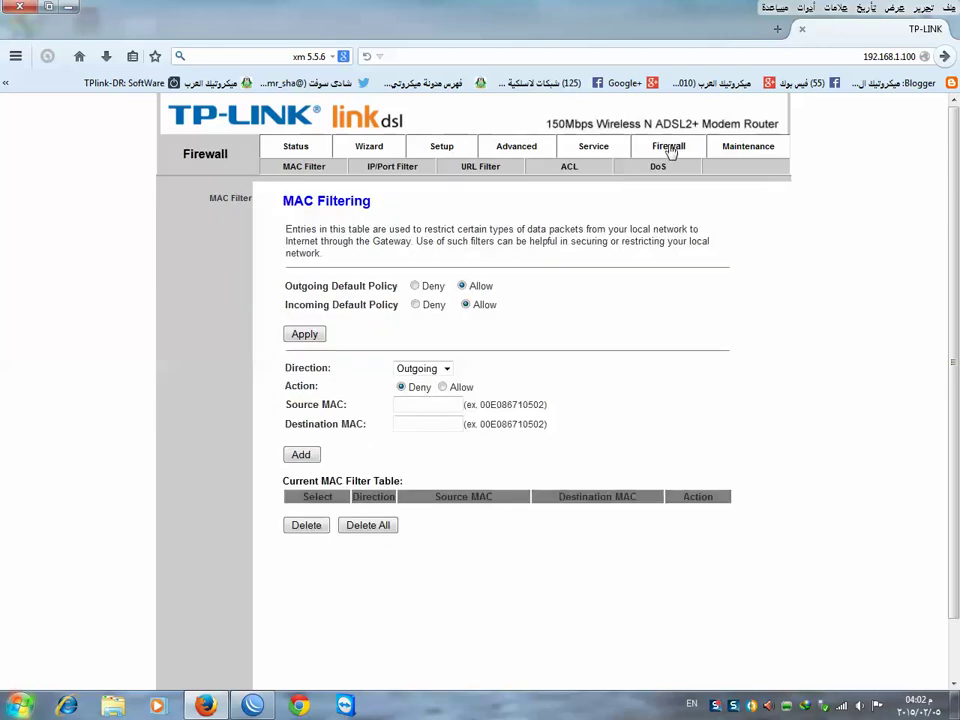
Step: On the ACL page, paste the router address into the start IP field as 192.168.1.100
{"action": "left_click", "coordinate": [567, 170]}
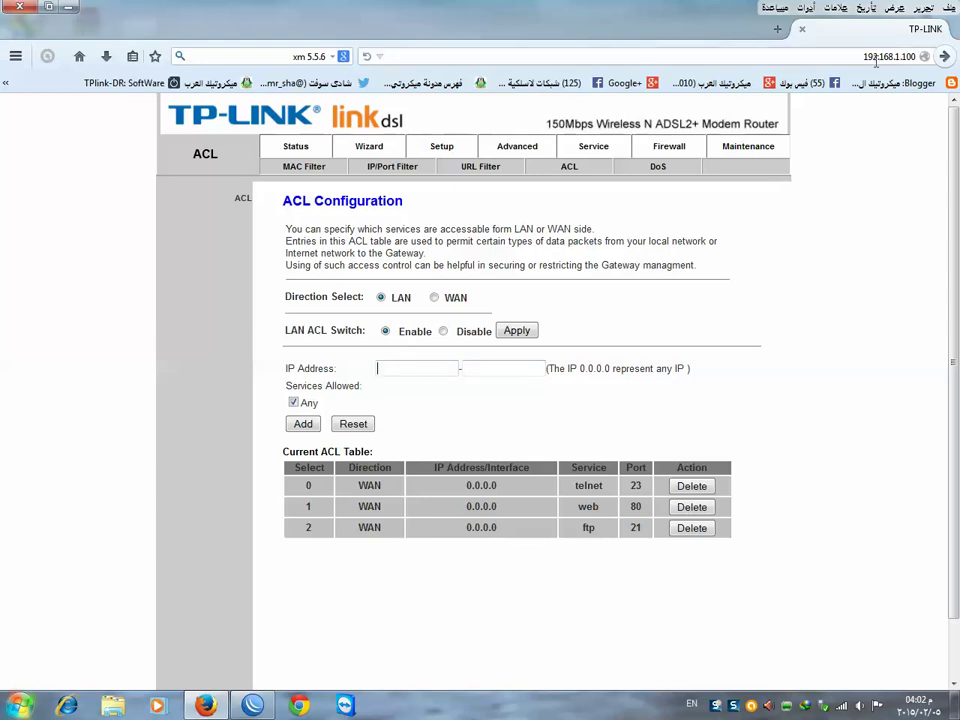
{"action": "left_click", "coordinate": [914, 56]}
{"action": "right_click", "coordinate": [914, 56]}
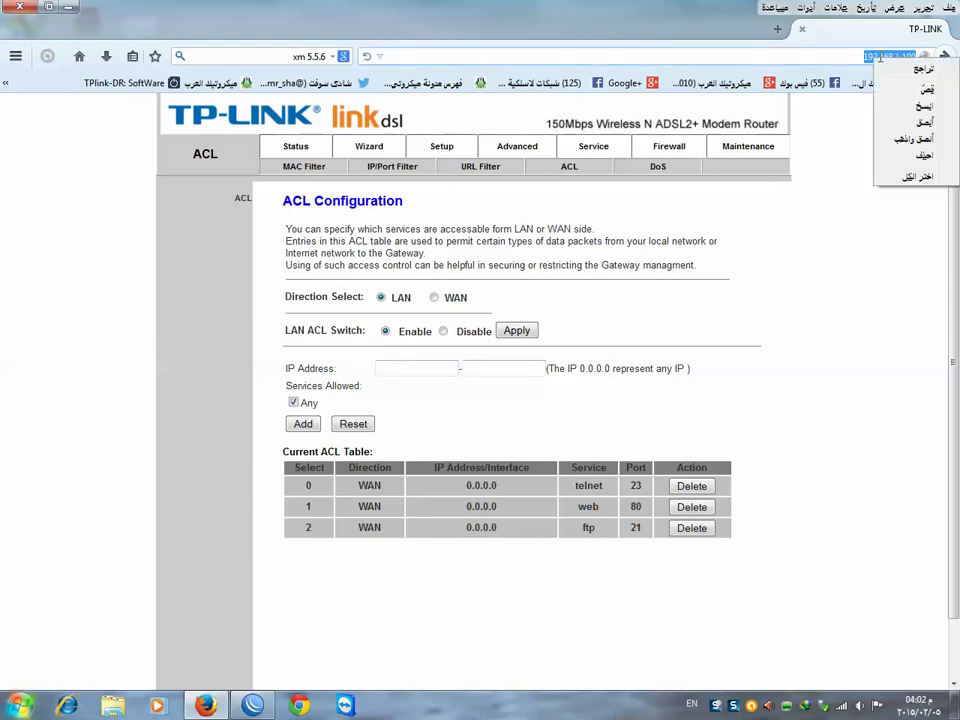
{"action": "left_click", "coordinate": [900, 111]}
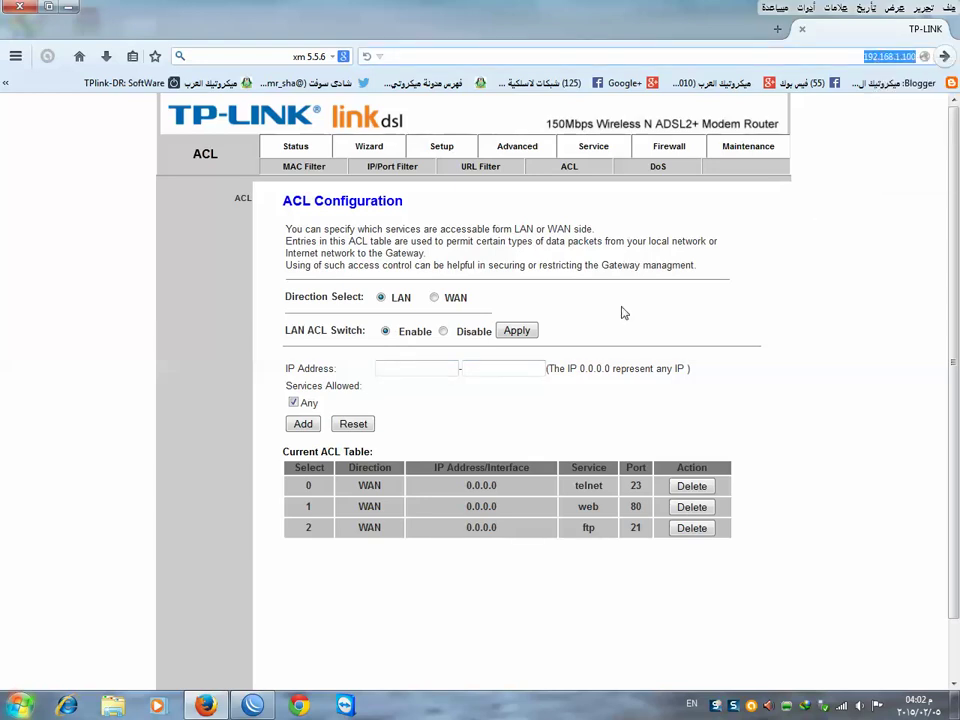
{"action": "right_click", "coordinate": [400, 369]}
{"action": "left_click", "coordinate": [546, 439]}
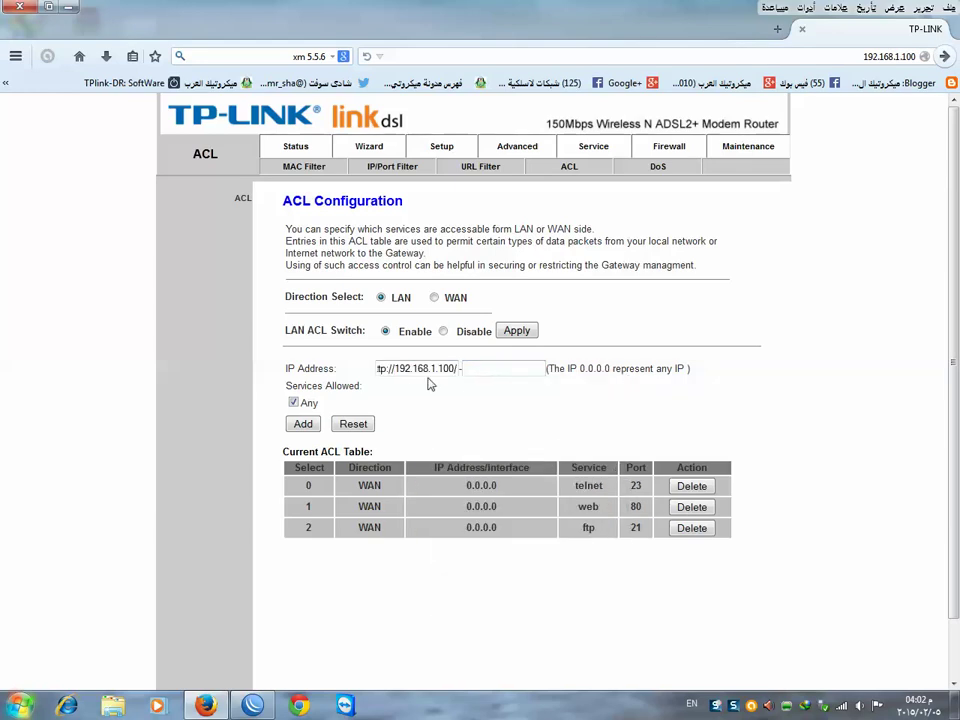
{"action": "left_click_drag", "start_coordinate": [392, 368], "coordinate": [313, 371]}
{"action": "key", "text": "Delete"}
{"action": "key", "text": "BackSpace"}
Step: Copy 192.168.1.100 into the end IP field and apply the LAN range
{"action": "triple_click", "coordinate": [415, 368]}
{"action": "right_click", "coordinate": [395, 369]}
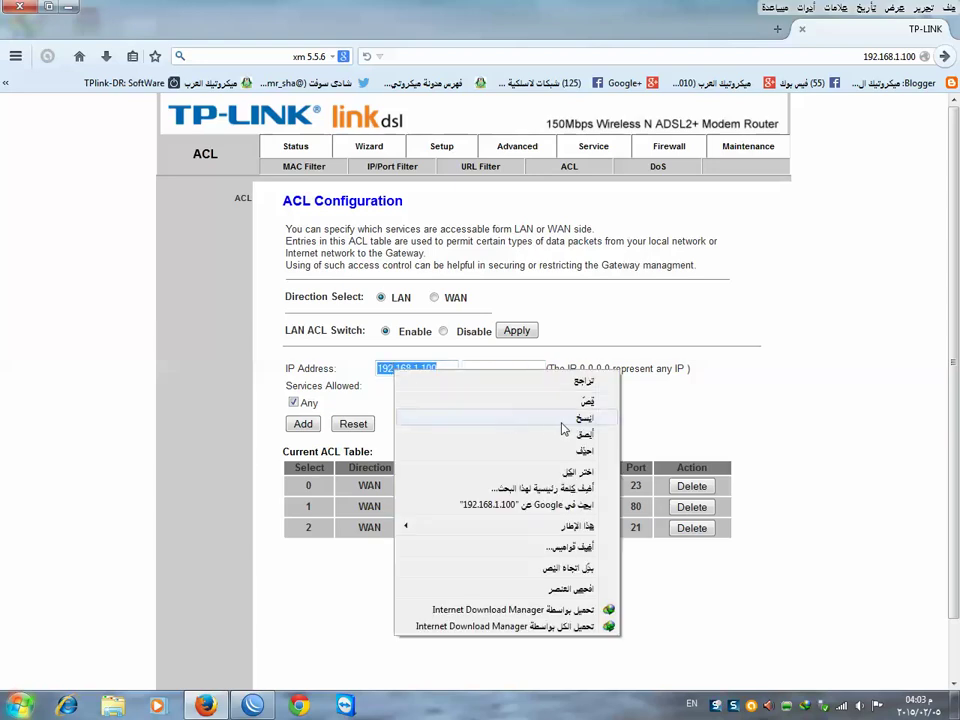
{"action": "left_click", "coordinate": [470, 429]}
{"action": "left_click", "coordinate": [523, 369]}
{"action": "right_click", "coordinate": [523, 369]}
{"action": "left_click", "coordinate": [639, 431]}
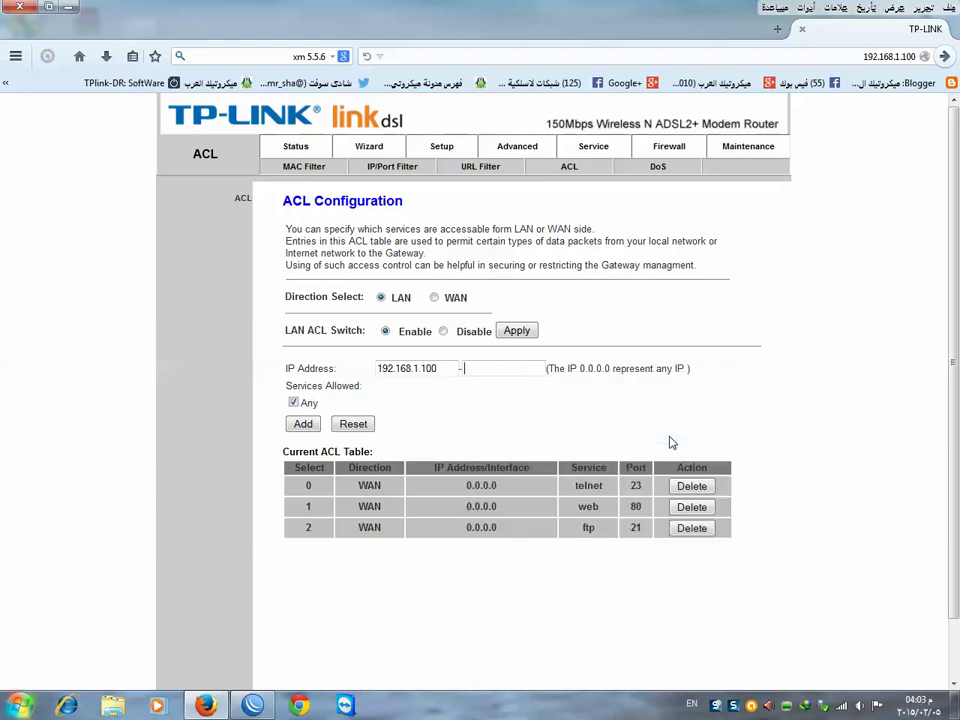
{"action": "left_click", "coordinate": [516, 331]}
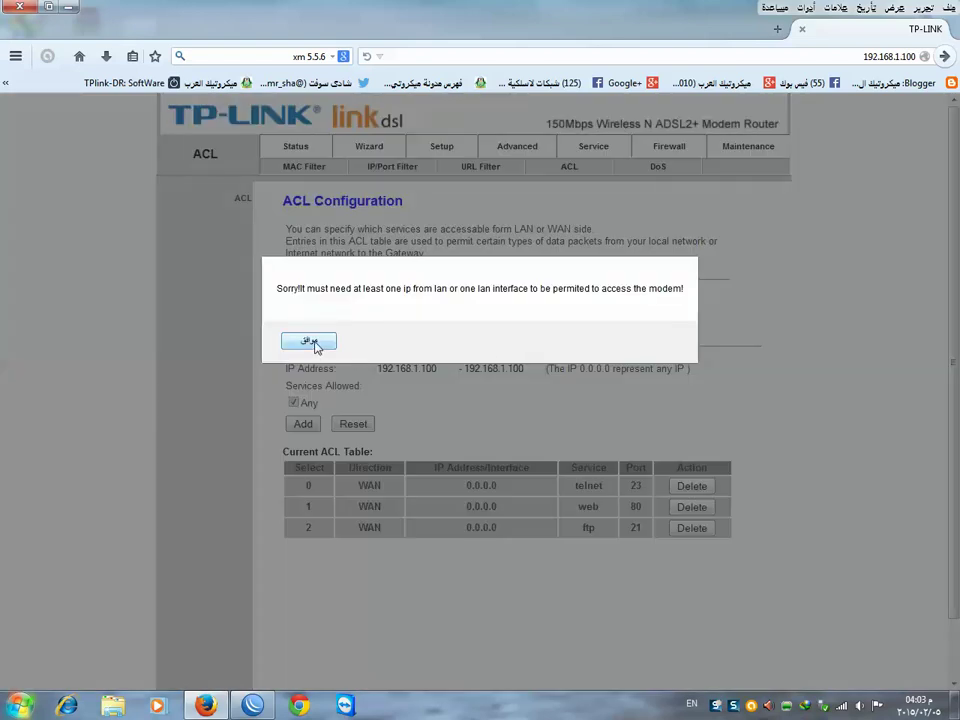
Step: Dismiss the LAN IP warning, enter 192.168.1.1 and apply again
{"action": "left_click", "coordinate": [312, 342]}
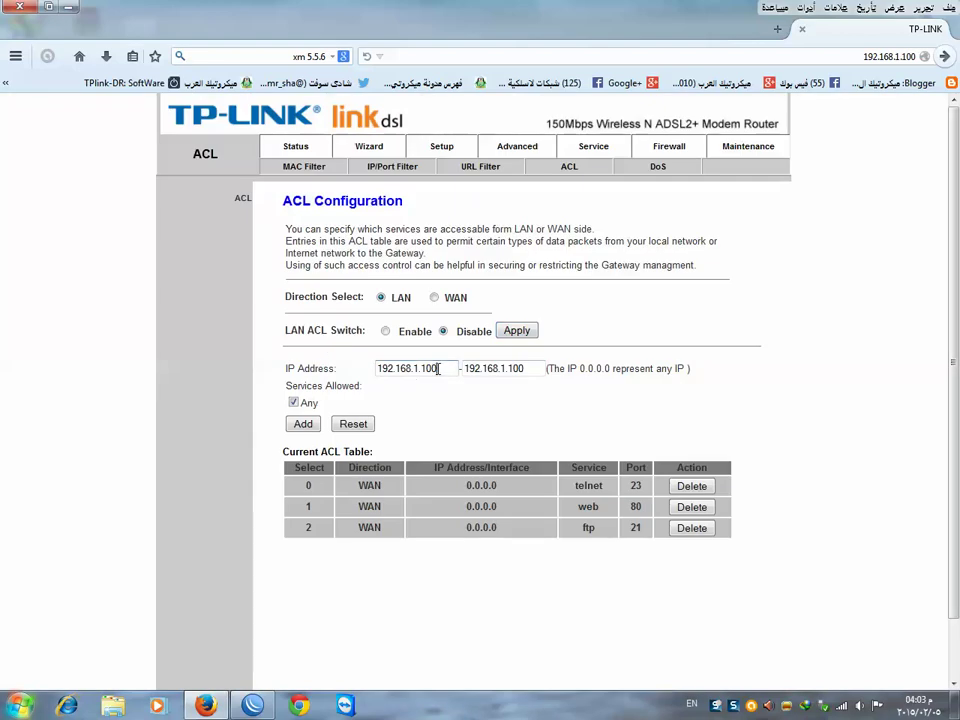
{"action": "type", "text": "192.168.1.1"}
{"action": "left_click", "coordinate": [517, 333]}
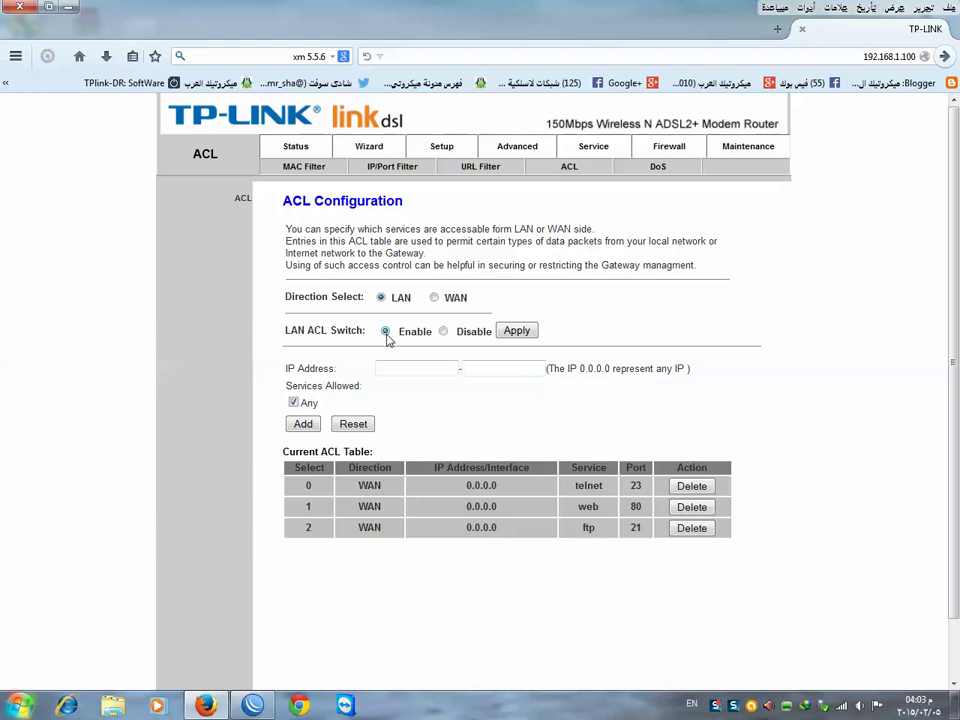
Step: Set the start IP to 192.168.1.1, apply the LAN range, and dismiss the alert
{"action": "left_click", "coordinate": [403, 367]}
{"action": "right_click", "coordinate": [403, 367]}
{"action": "left_click", "coordinate": [476, 429]}
{"action": "key", "text": "BackSpace"}
{"action": "key", "text": "BackSpace"}
{"action": "left_click", "coordinate": [511, 367]}
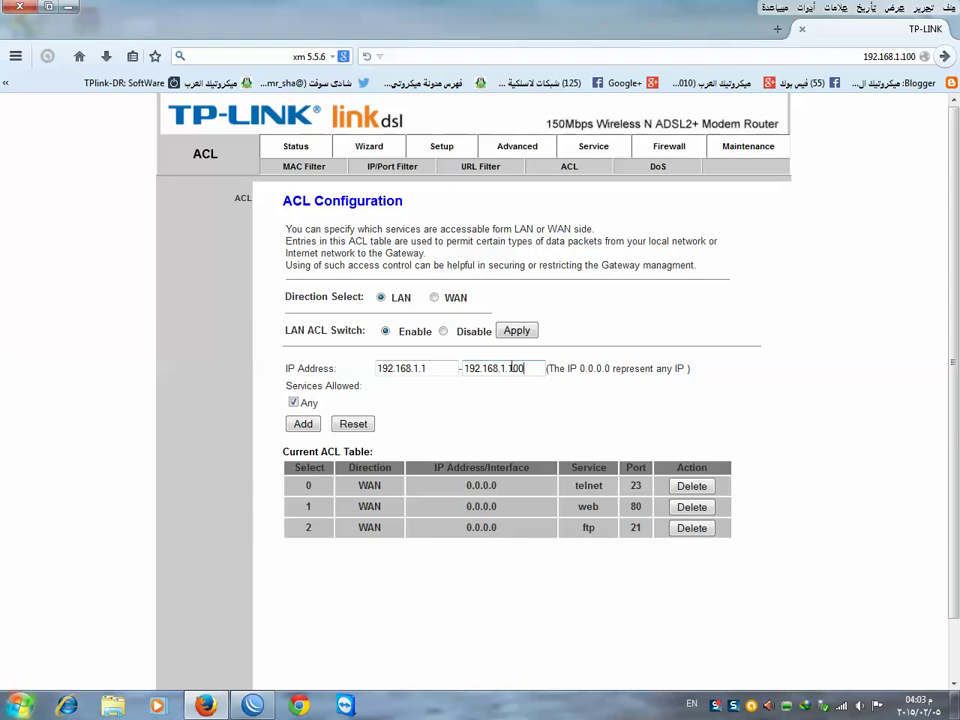
{"action": "left_click", "coordinate": [516, 331]}
{"action": "left_click", "coordinate": [312, 341]}
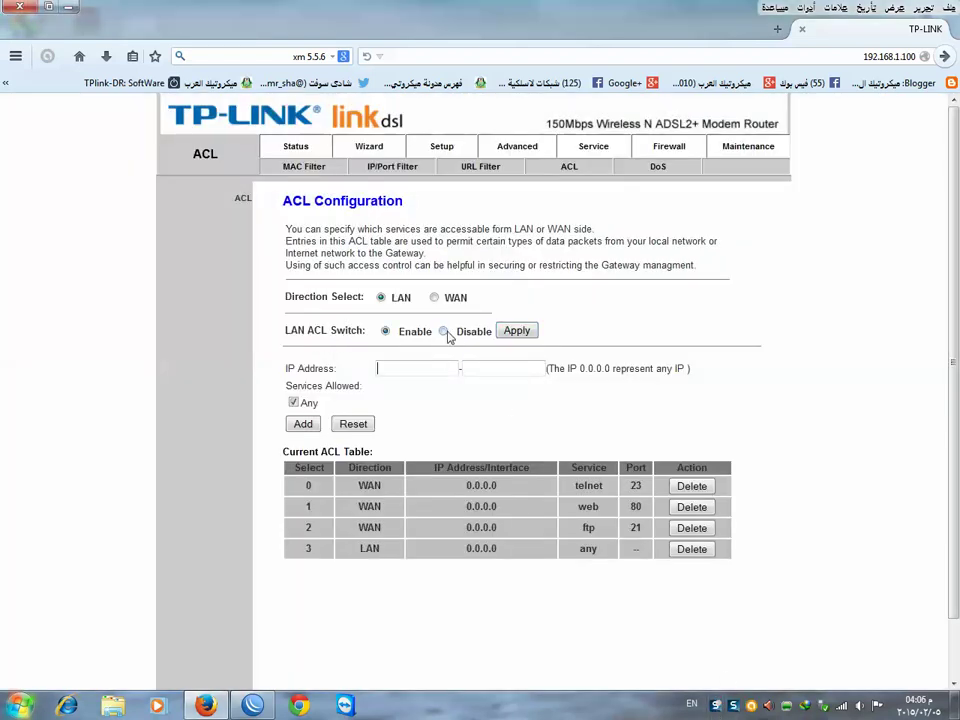
{"action": "left_click", "coordinate": [444, 332]}
{"action": "left_click", "coordinate": [305, 426]}
{"action": "left_click", "coordinate": [343, 338]}
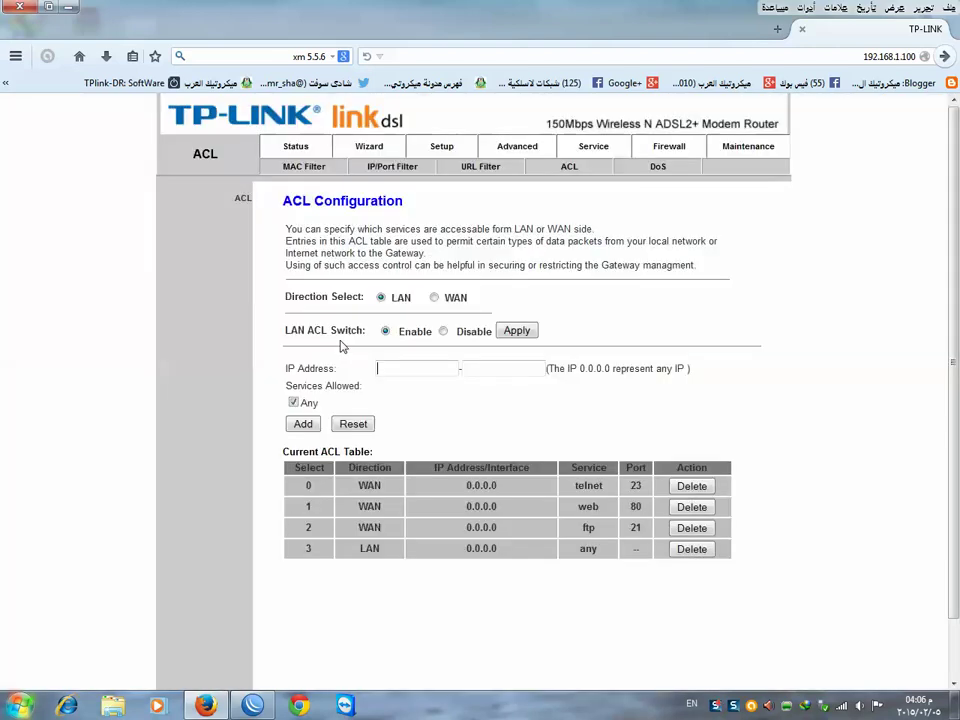
{"action": "double_click", "coordinate": [370, 548]}
{"action": "left_click_drag", "start_coordinate": [688, 368], "coordinate": [547, 368]}
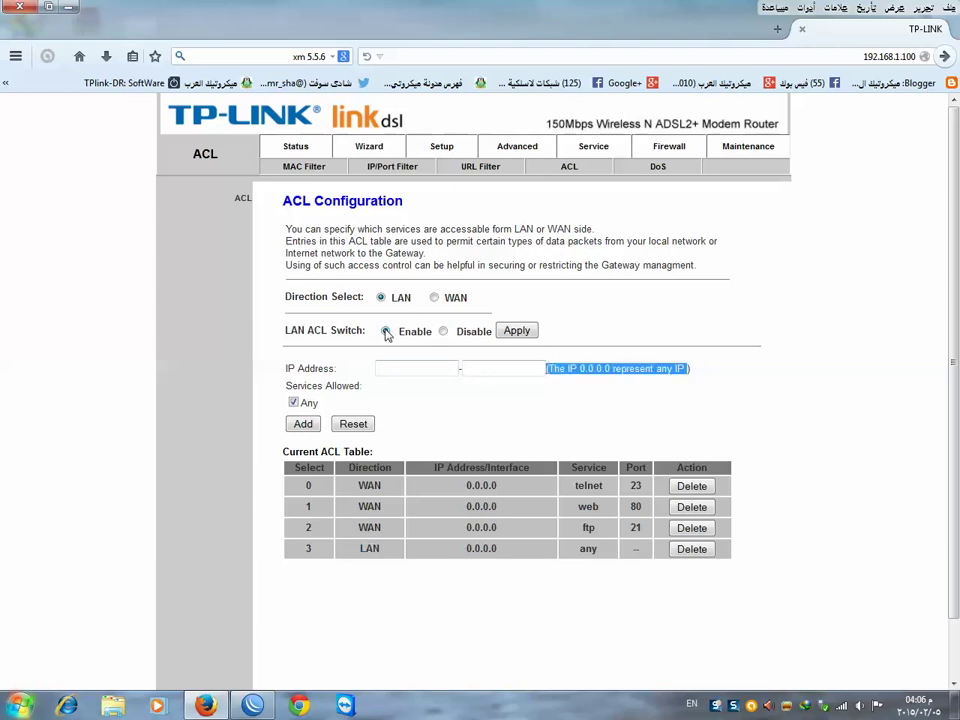
{"action": "left_click_drag", "start_coordinate": [382, 549], "coordinate": [343, 553]}
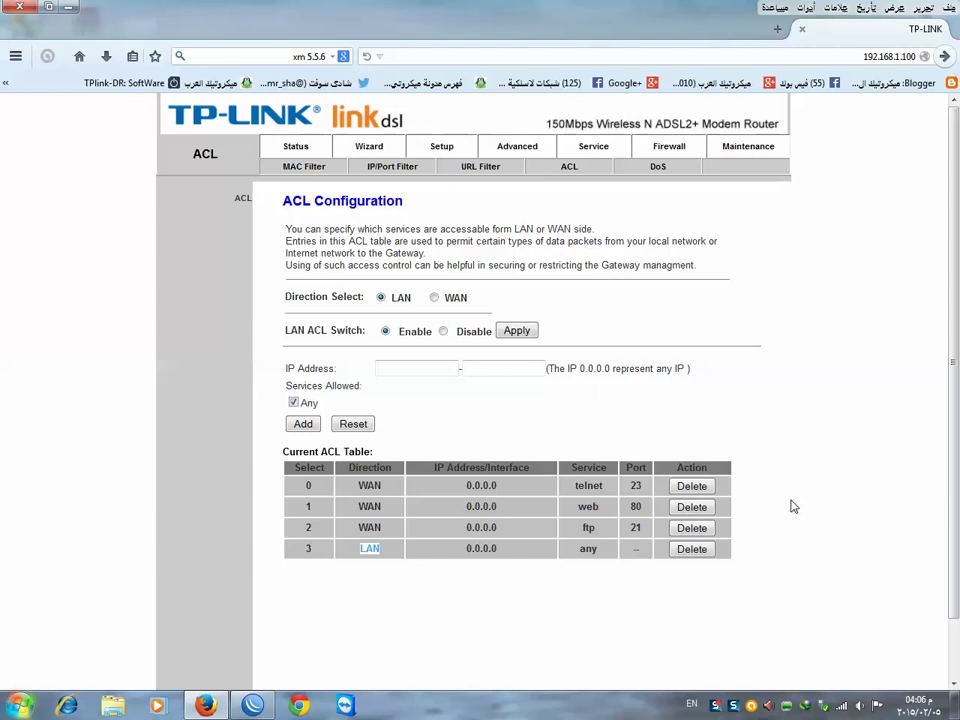
{"action": "left_click", "coordinate": [387, 555]}
{"action": "double_click", "coordinate": [388, 551]}
Step: Open Maintenance > Password and set the account privilege to Root
{"action": "left_click", "coordinate": [730, 151]}
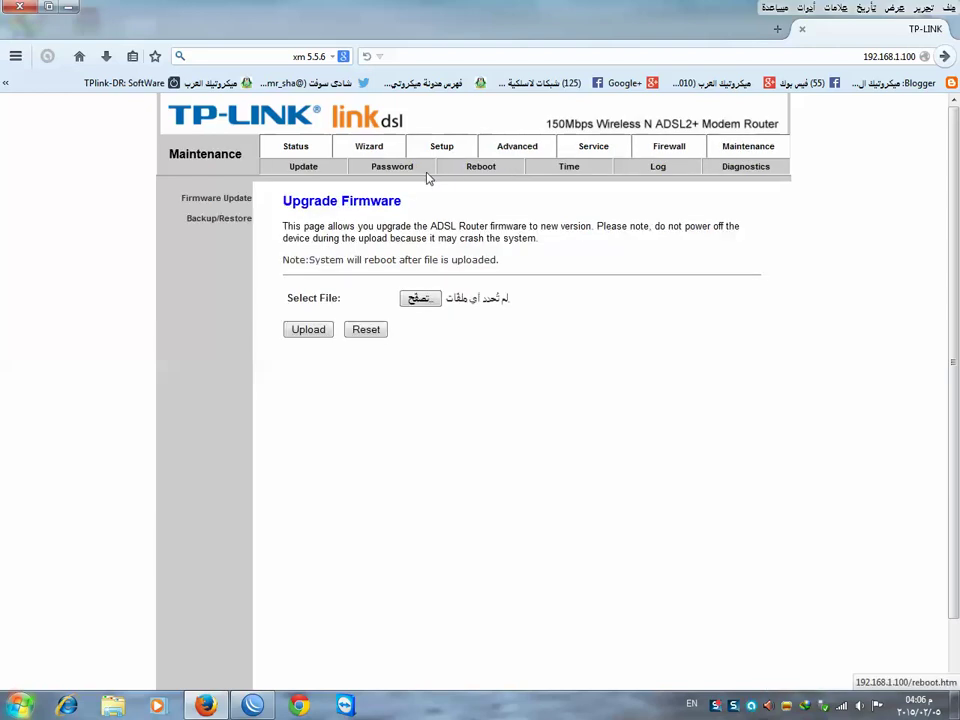
{"action": "left_click", "coordinate": [394, 171]}
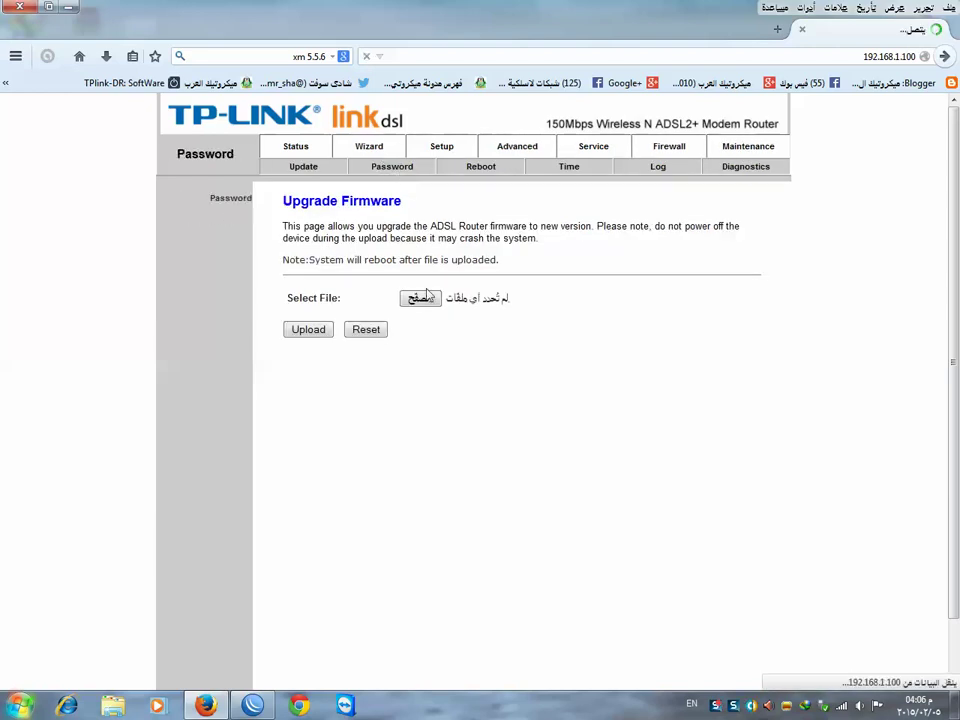
{"action": "left_click", "coordinate": [424, 293]}
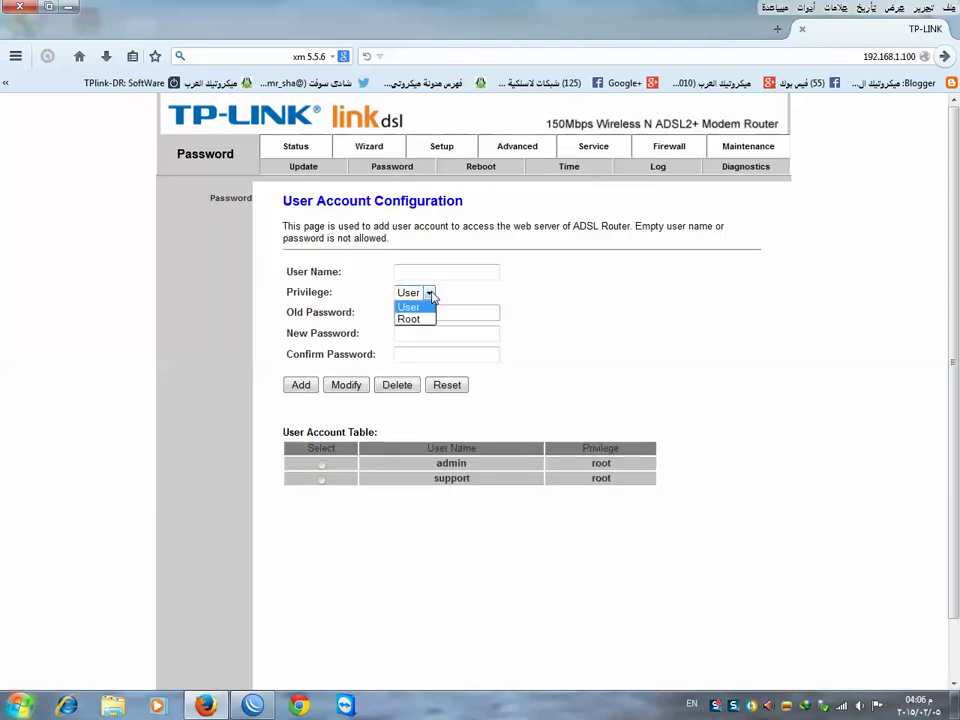
{"action": "left_click", "coordinate": [419, 316]}
{"action": "left_click", "coordinate": [428, 294]}
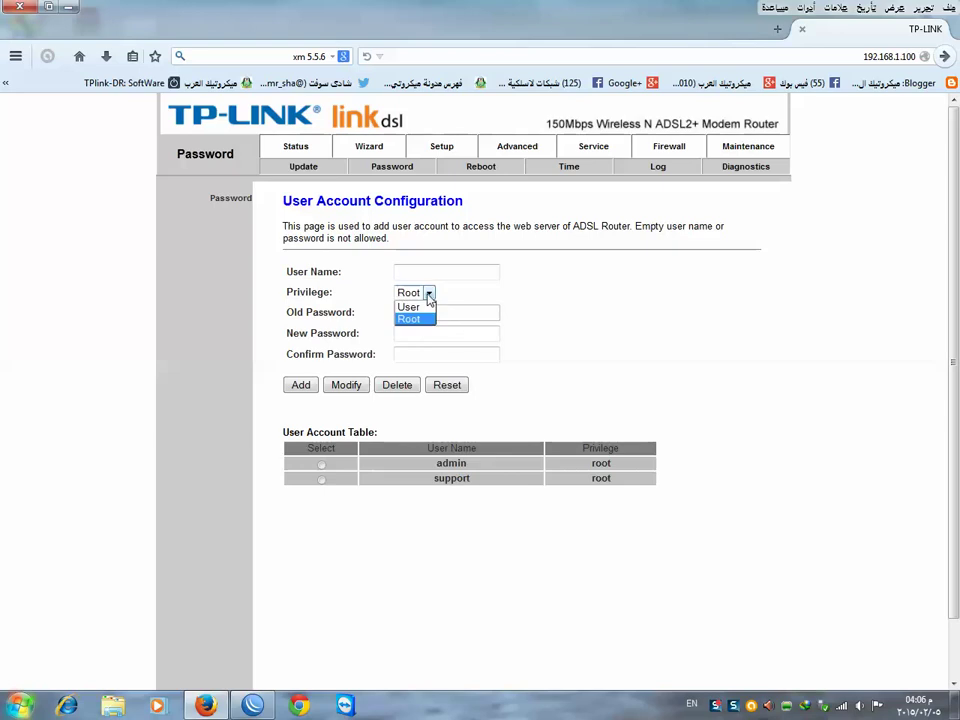
Step: Enter admin as the user name, keeping the privilege at Root
{"action": "left_click", "coordinate": [418, 273]}
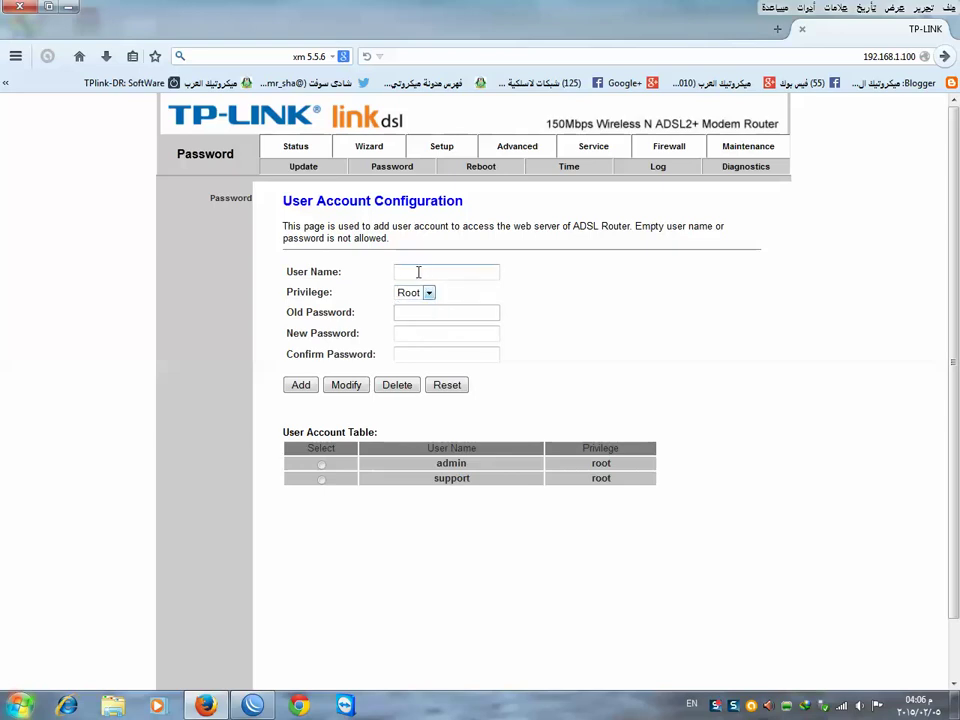
{"action": "type", "text": "ADMIN"}
{"action": "double_click", "coordinate": [446, 272]}
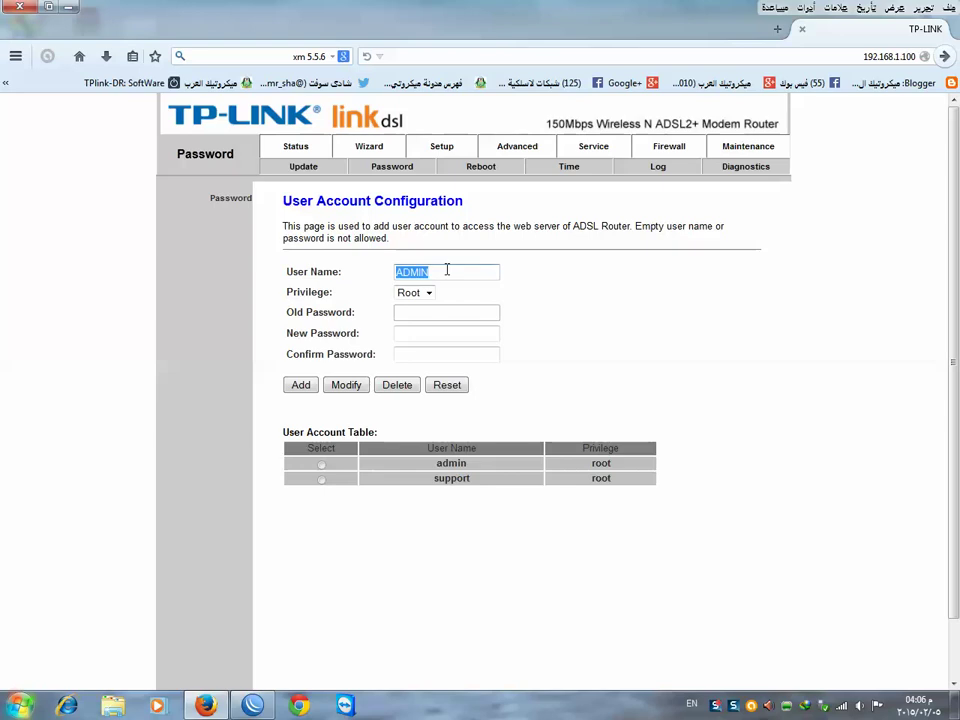
{"action": "type", "text": "admin"}
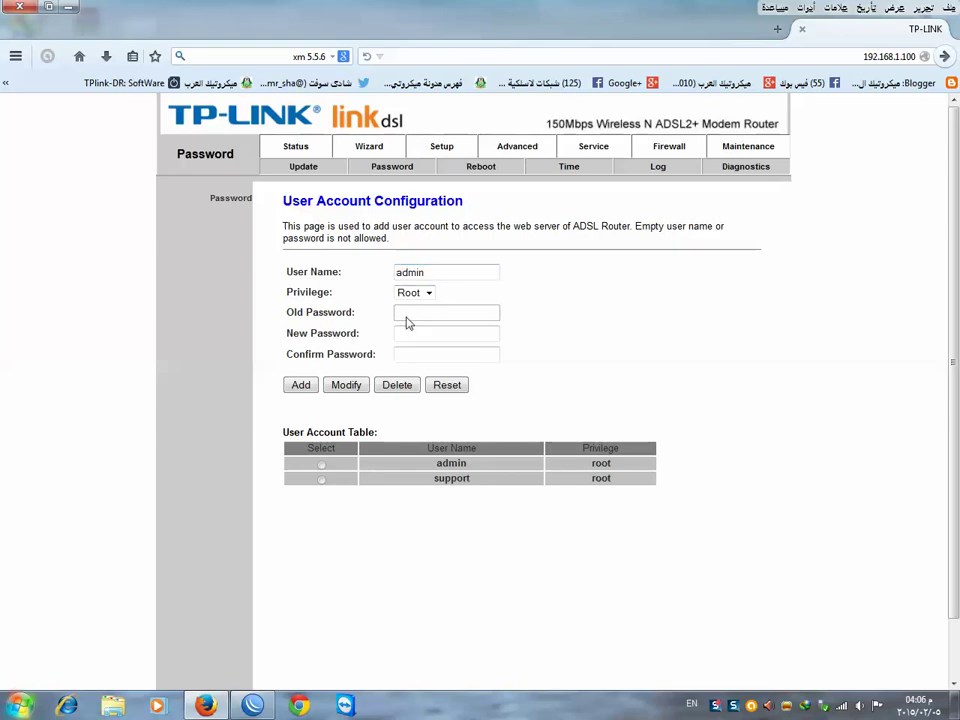
{"action": "left_click", "coordinate": [428, 293]}
{"action": "left_click", "coordinate": [424, 308]}
{"action": "left_click", "coordinate": [422, 332]}
{"action": "left_click", "coordinate": [419, 349]}
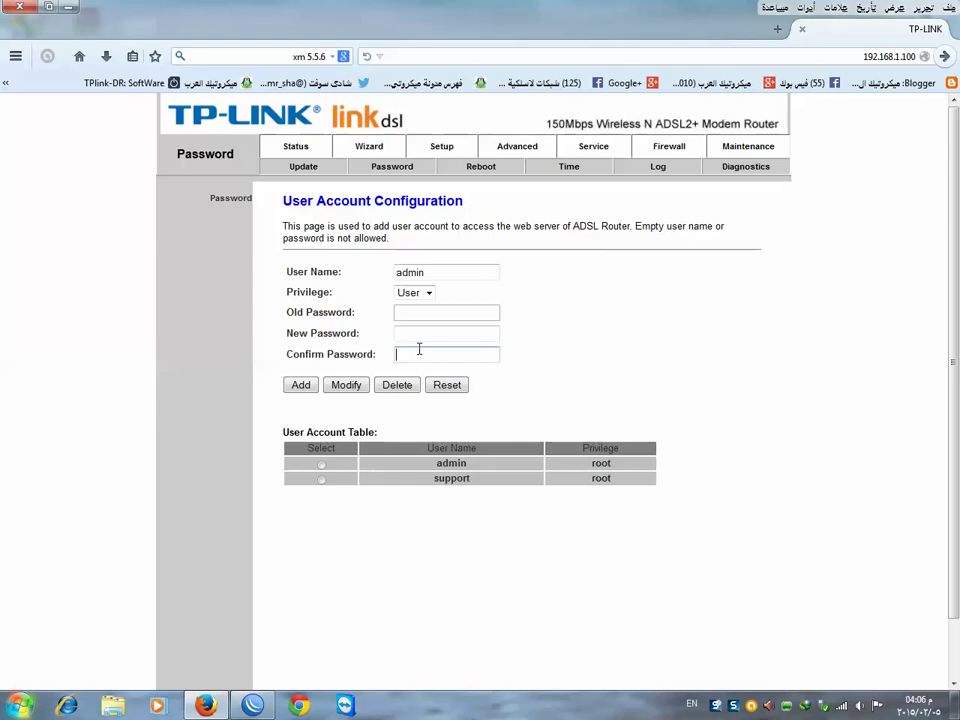
{"action": "left_click", "coordinate": [427, 294]}
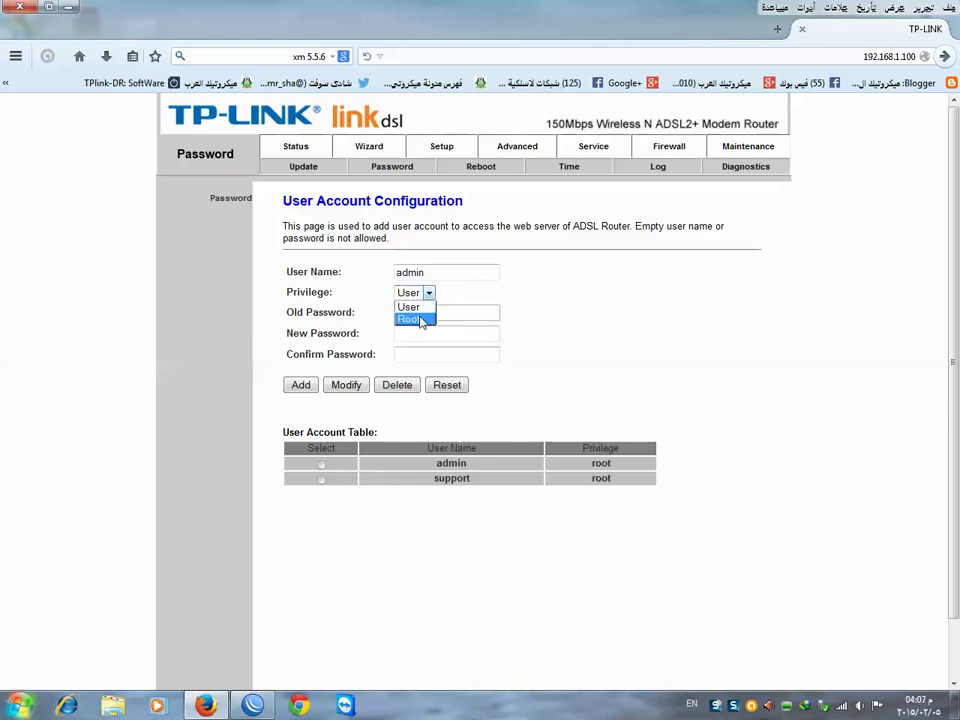
{"action": "left_click", "coordinate": [420, 320]}
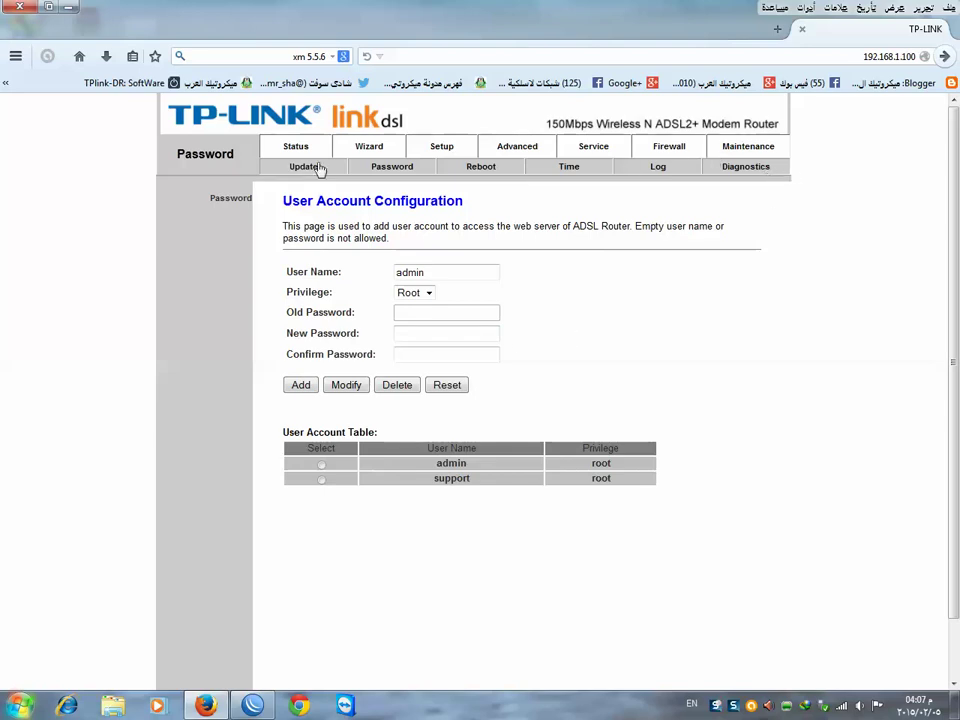
Step: Go back to the Maintenance section's Upgrade Firmware page
{"action": "left_click", "coordinate": [752, 149]}
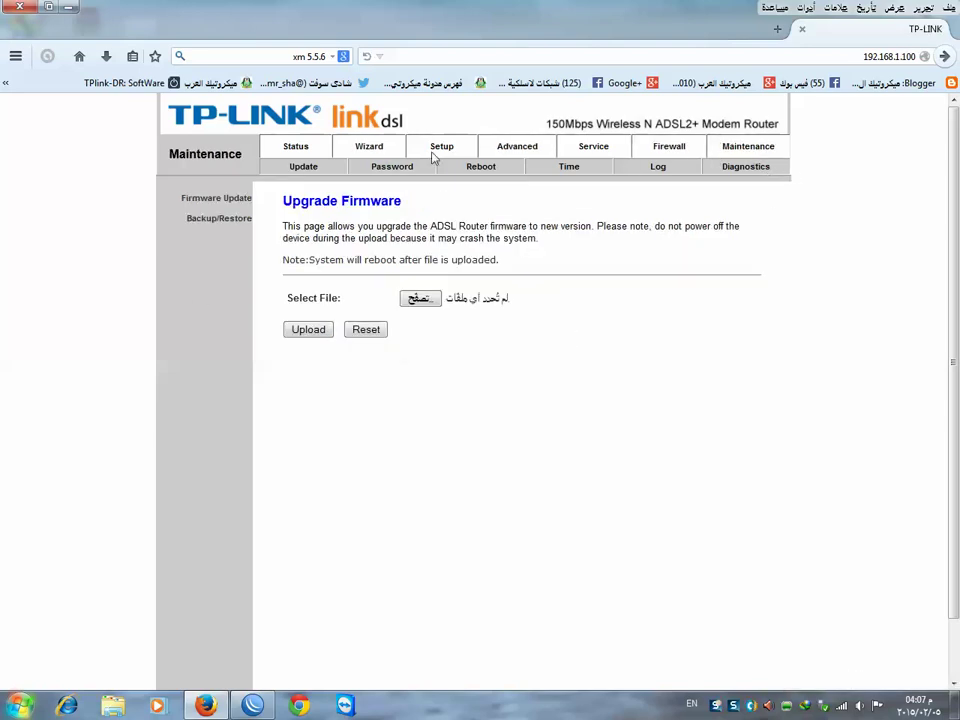